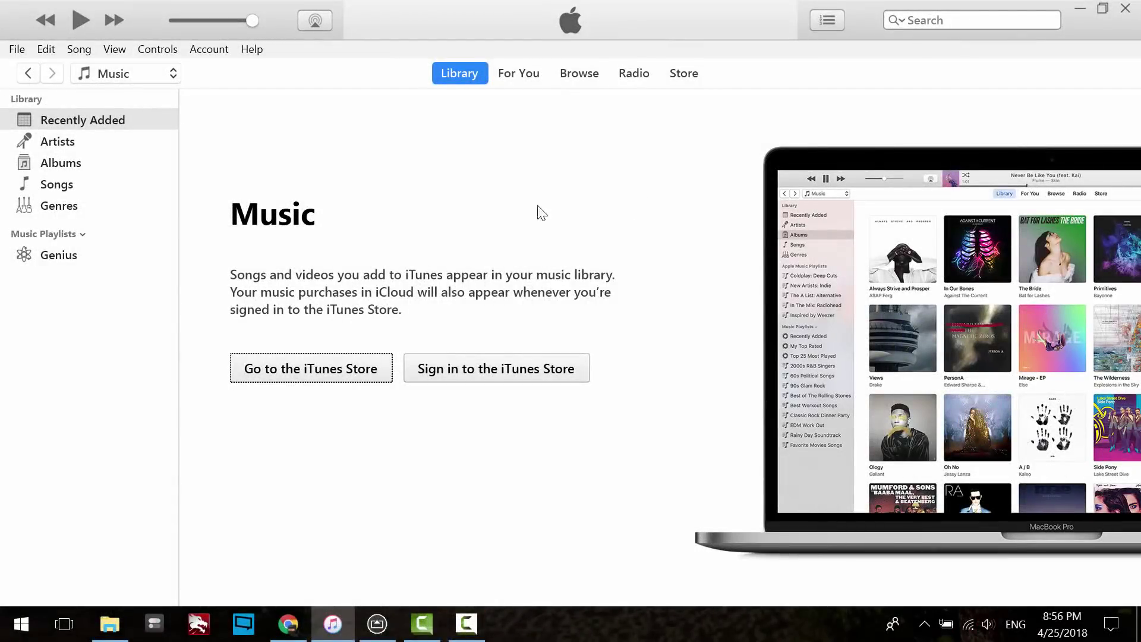
# Check which version of iTunes is installed.
pyautogui.click(251, 49)
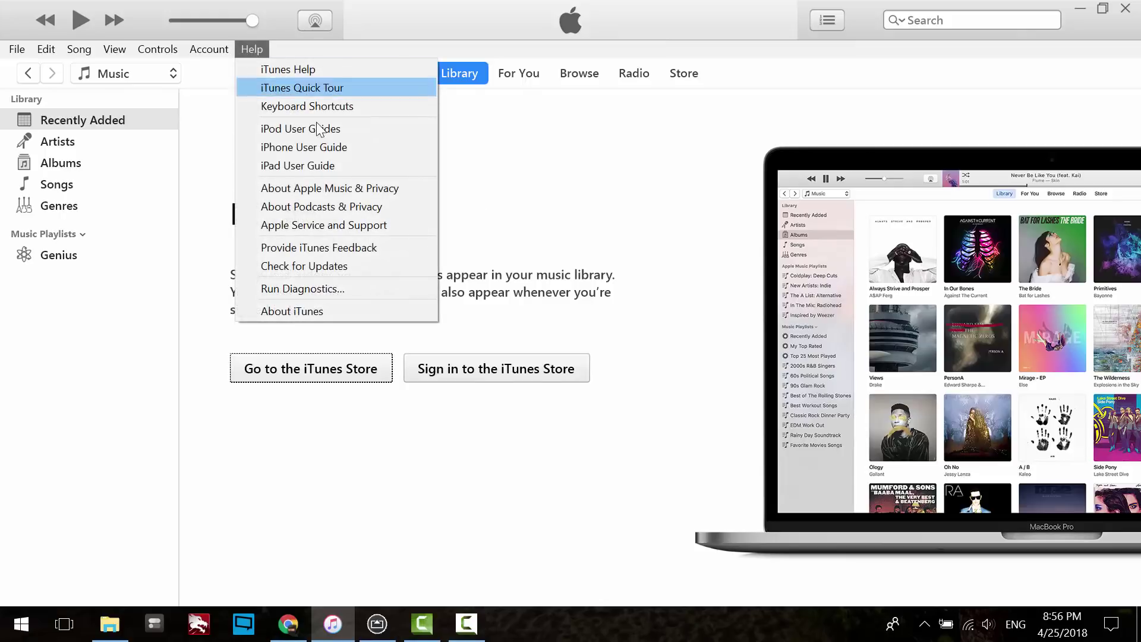
pyautogui.click(387, 312)
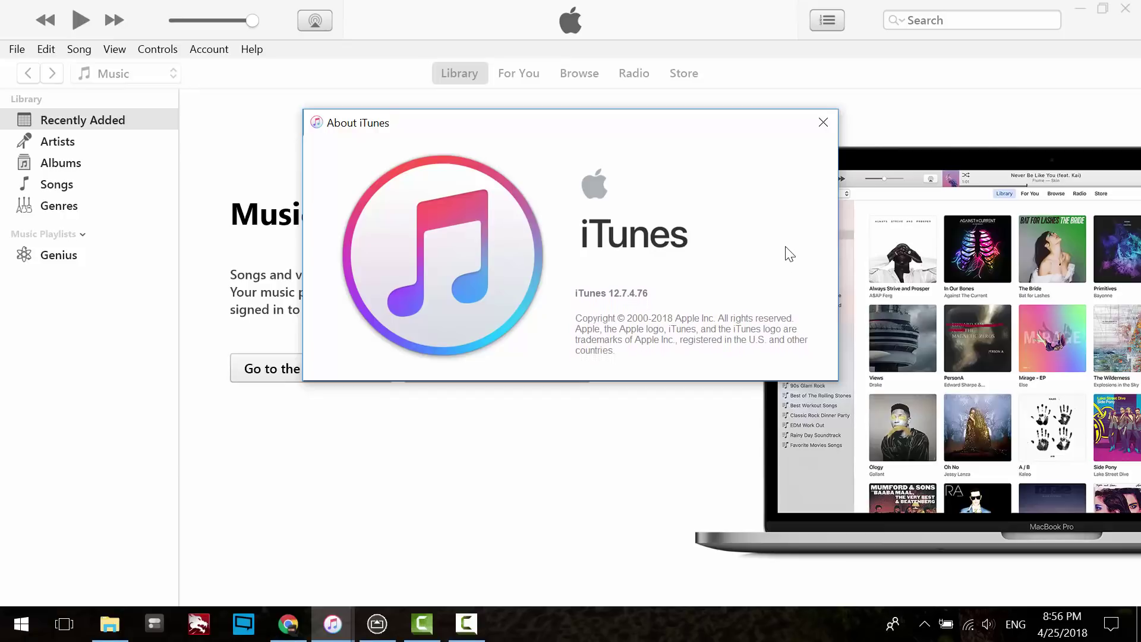
pyautogui.click(828, 123)
# Restore the iTunes window to a smaller size beside the desktop files and stretch it to full screen height.
pyautogui.moveTo(1083, 27); pyautogui.dragTo(1013, 76)
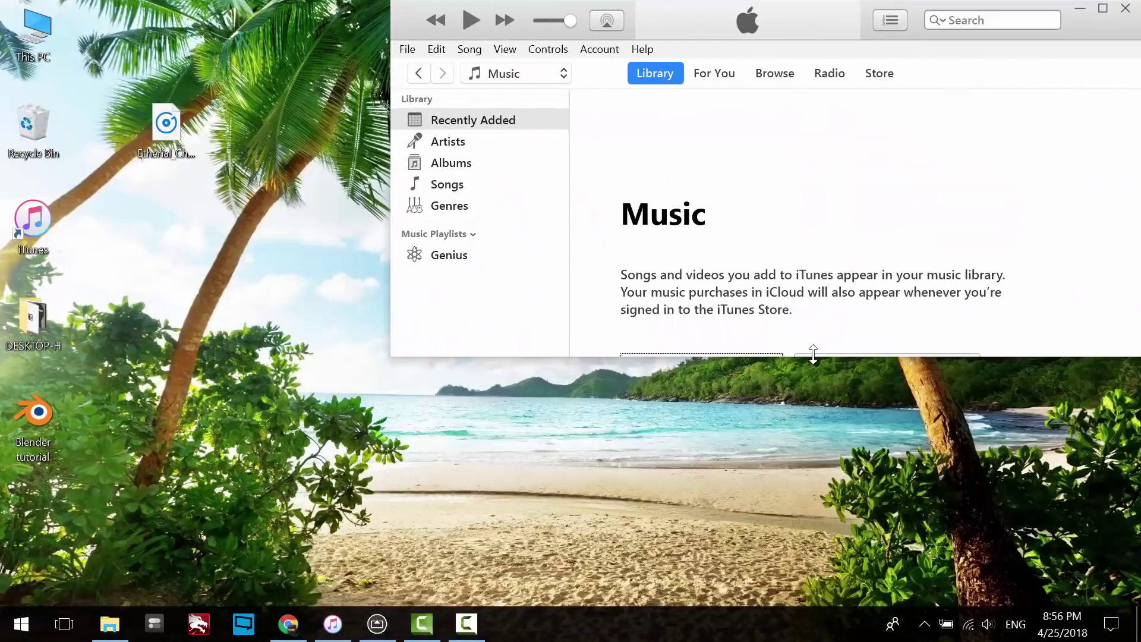
pyautogui.moveTo(813, 353); pyautogui.dragTo(813, 605)
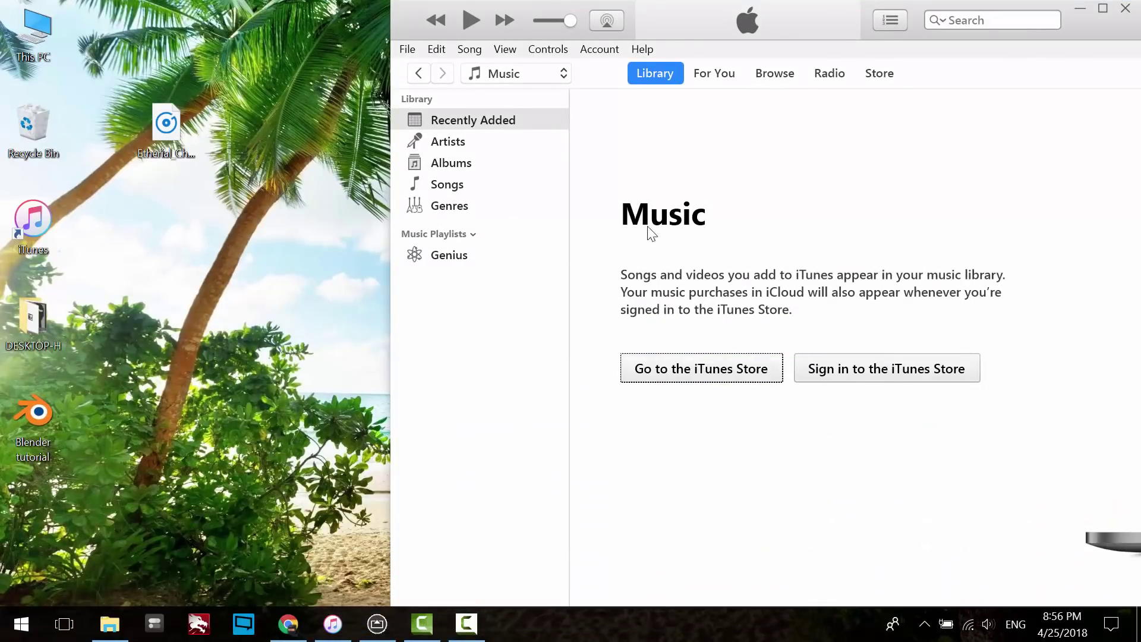
# Add the Etherial_Choir_Ascends MP3 file from the desktop to Songs in the Music library.
pyautogui.click(556, 76)
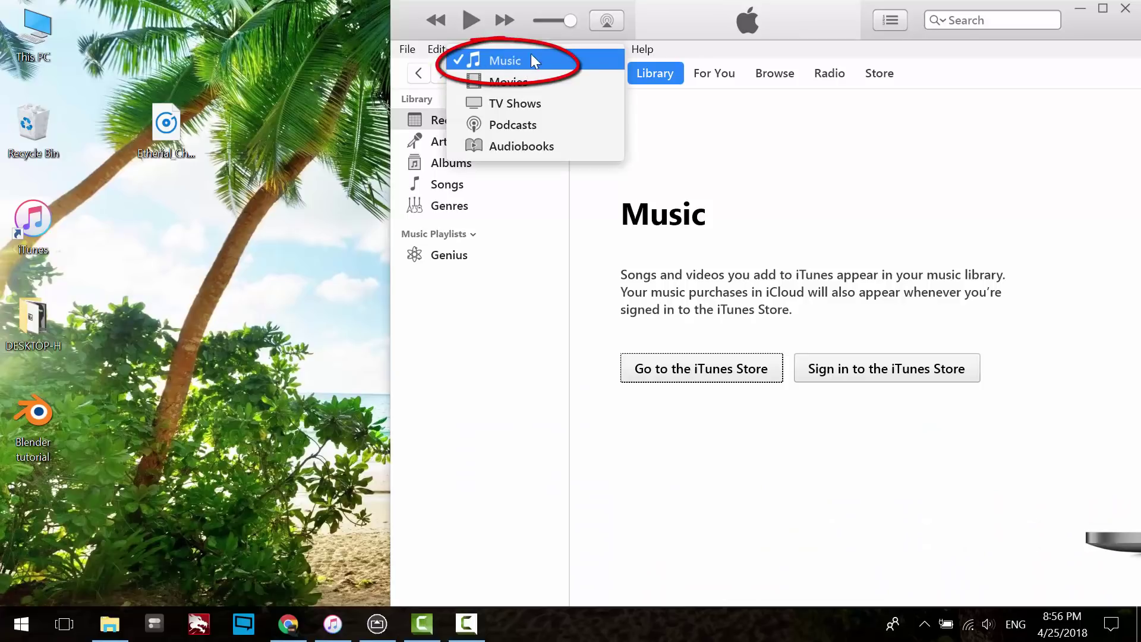
pyautogui.click(518, 54)
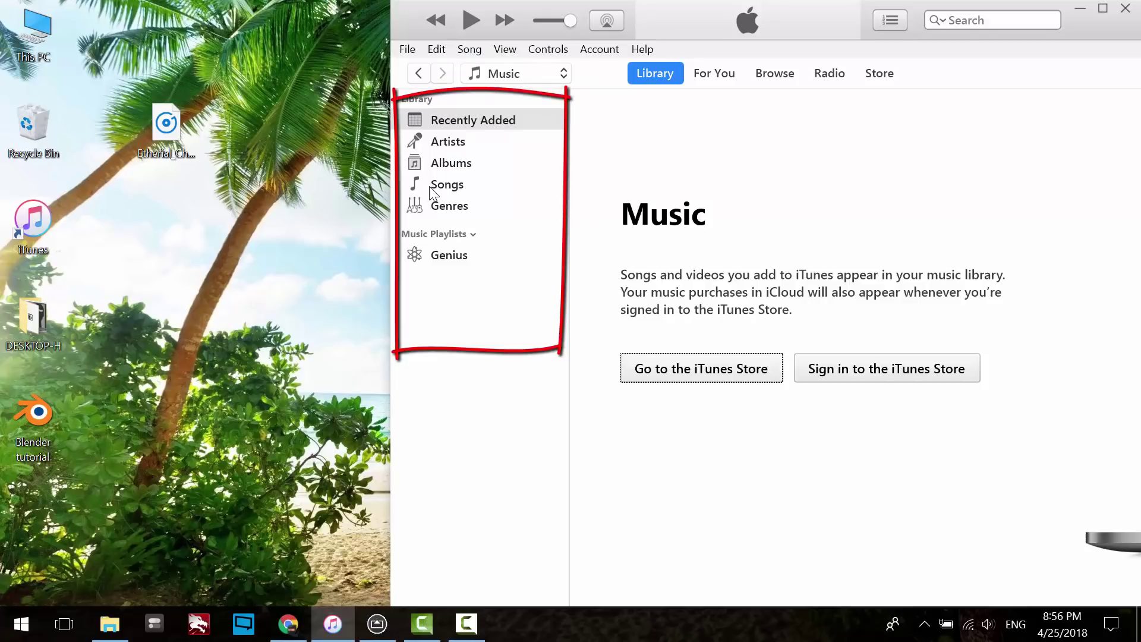
pyautogui.click(457, 189)
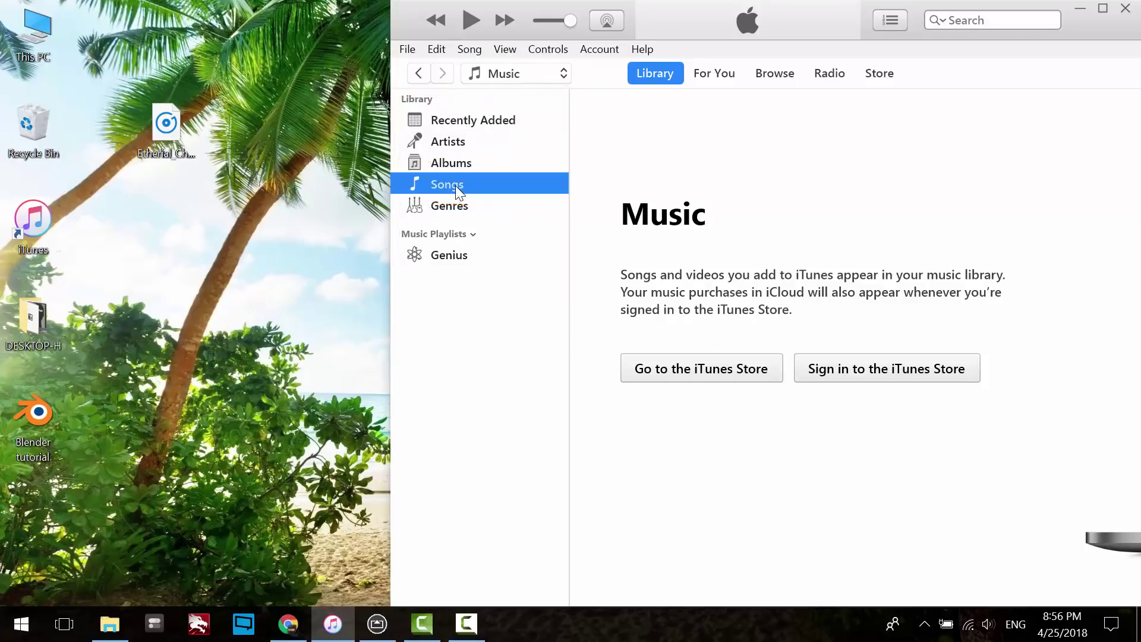
pyautogui.click(169, 133)
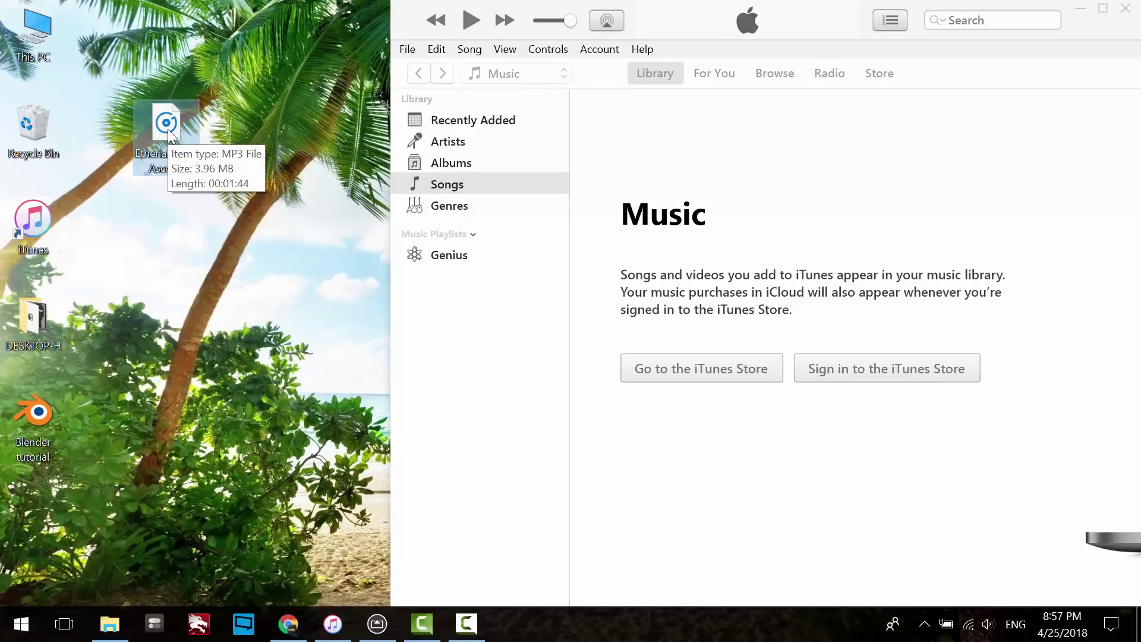
pyautogui.moveTo(170, 136); pyautogui.dragTo(680, 148)
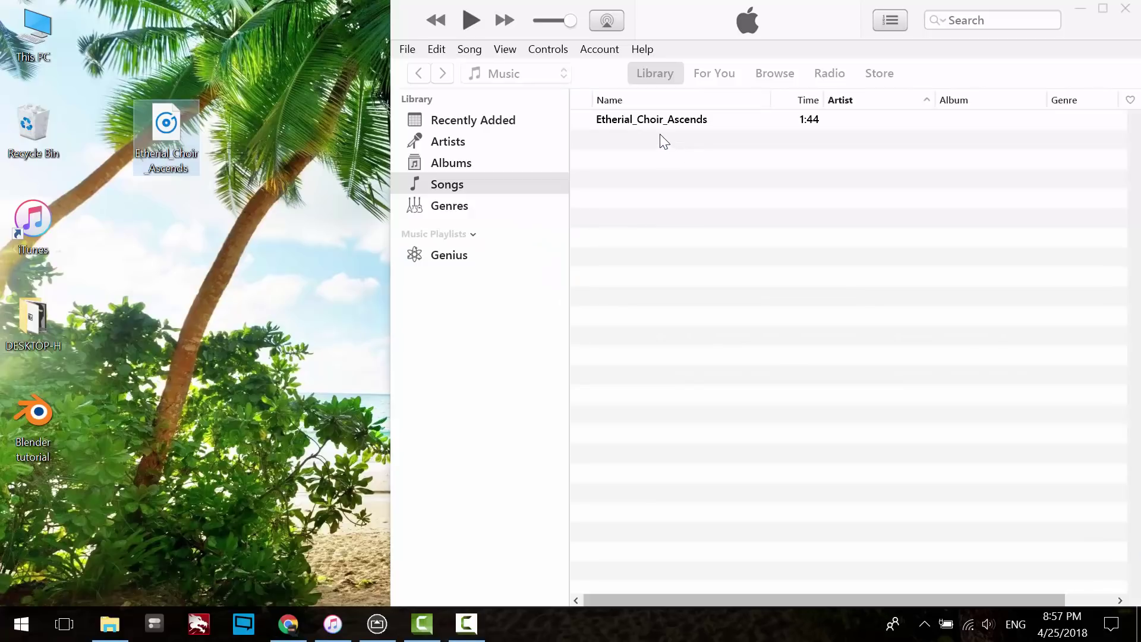
# Set the Etherial_Choir_Ascends song's start time to 1:00 and stop time to 1:30 in its song info options.
pyautogui.click(651, 120)
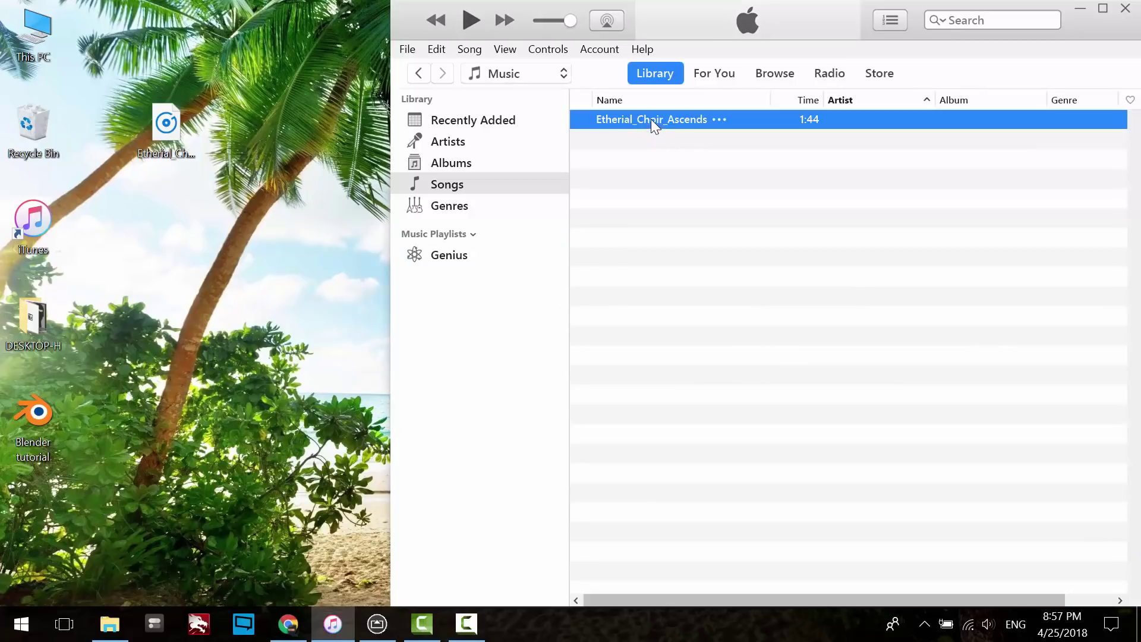
pyautogui.rightClick(712, 123)
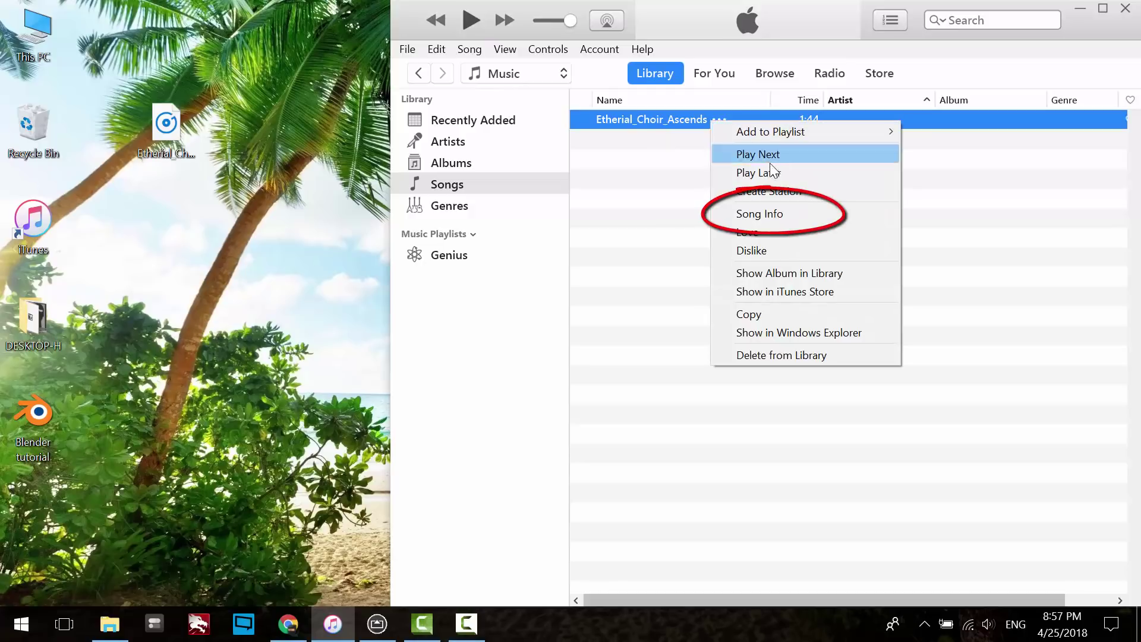
pyautogui.click(833, 213)
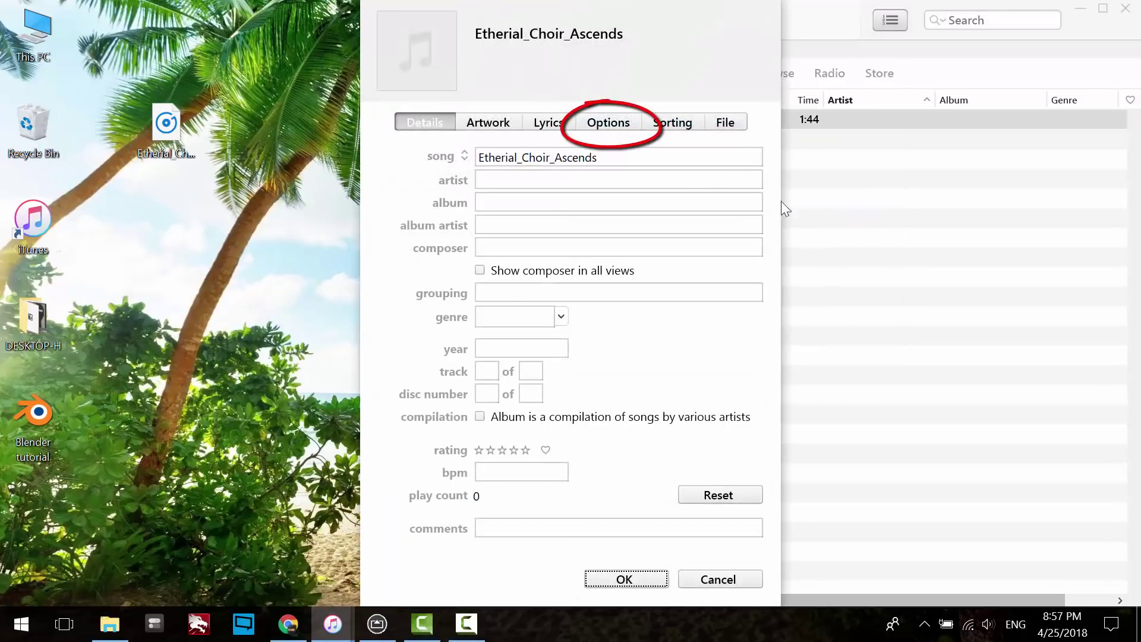
pyautogui.click(619, 123)
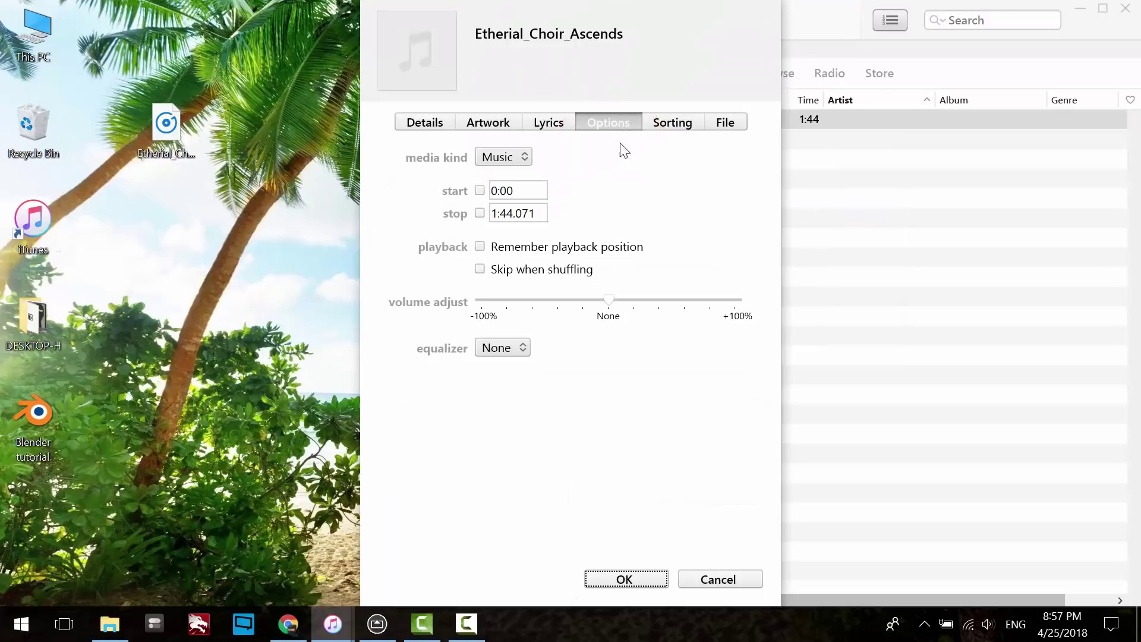
pyautogui.click(480, 214)
pyautogui.click(529, 196)
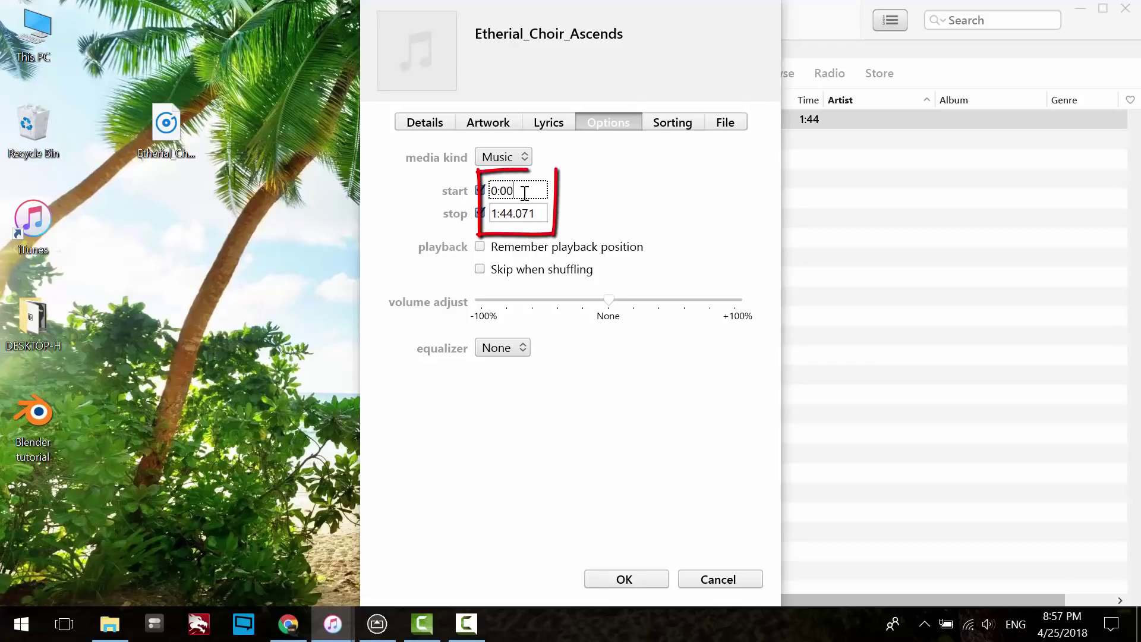
pyautogui.moveTo(530, 191); pyautogui.dragTo(485, 191)
pyautogui.write('1:00')
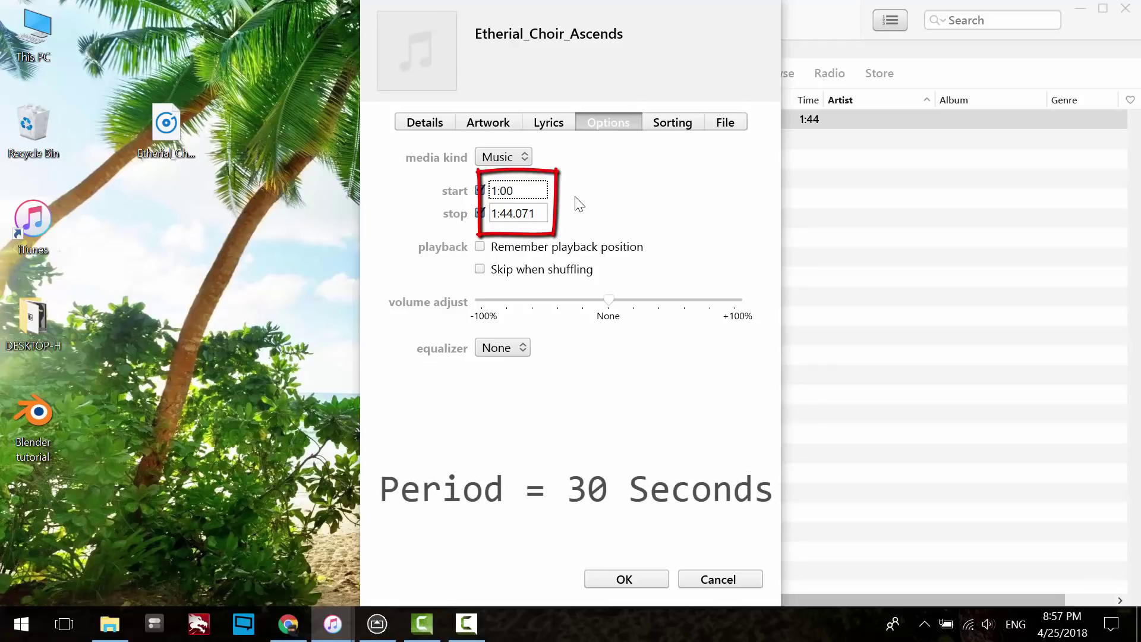
pyautogui.press('Tab')
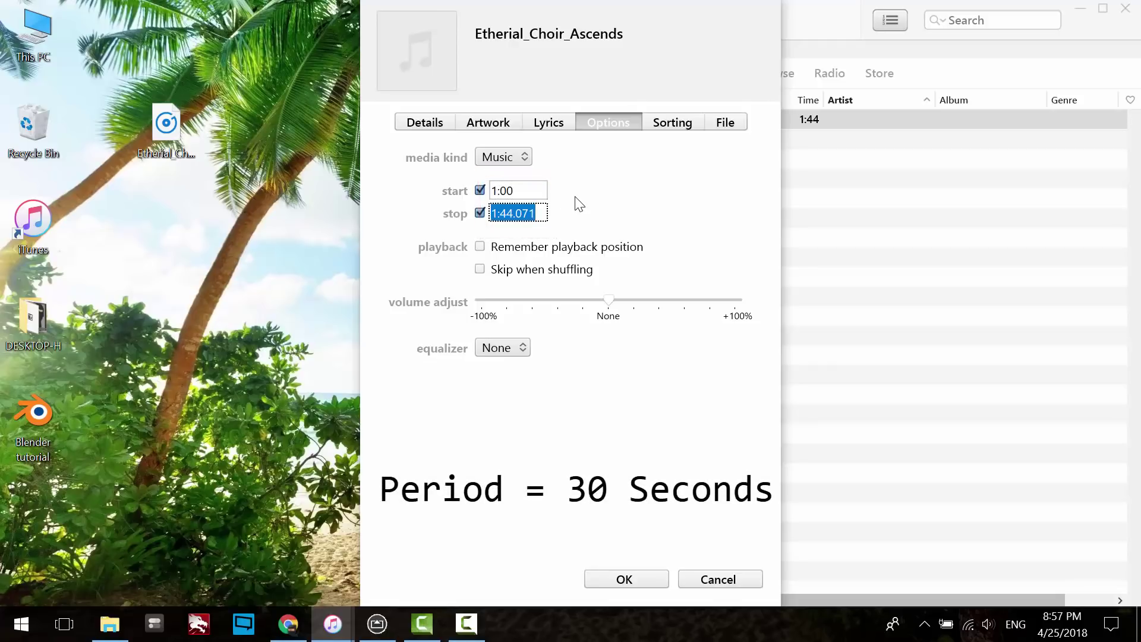
pyautogui.write('1:30')
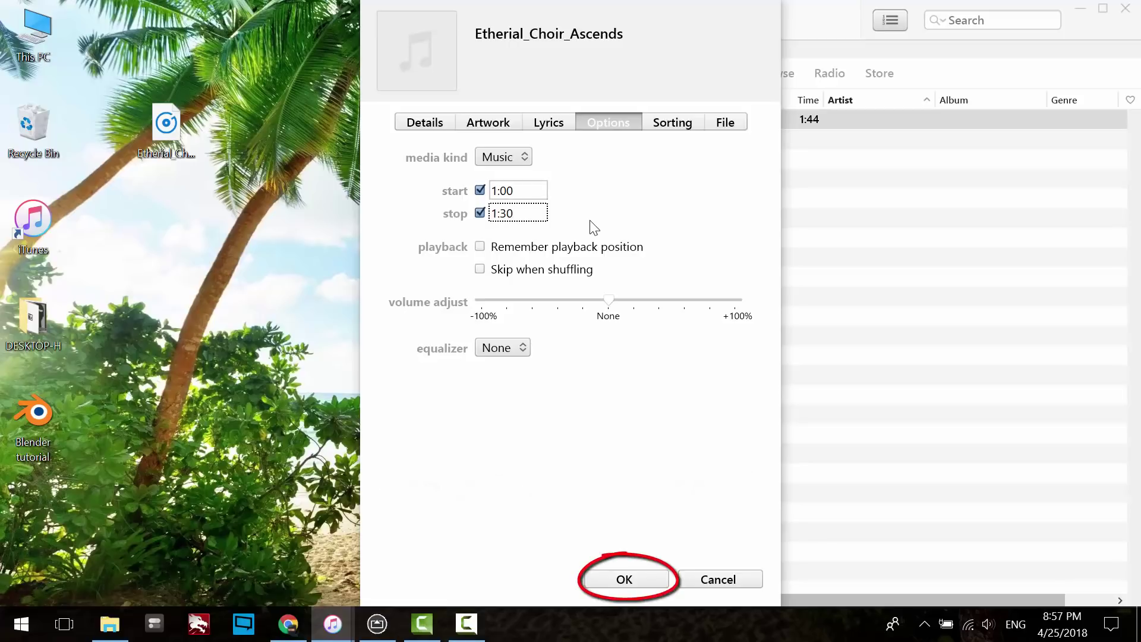
pyautogui.click(629, 579)
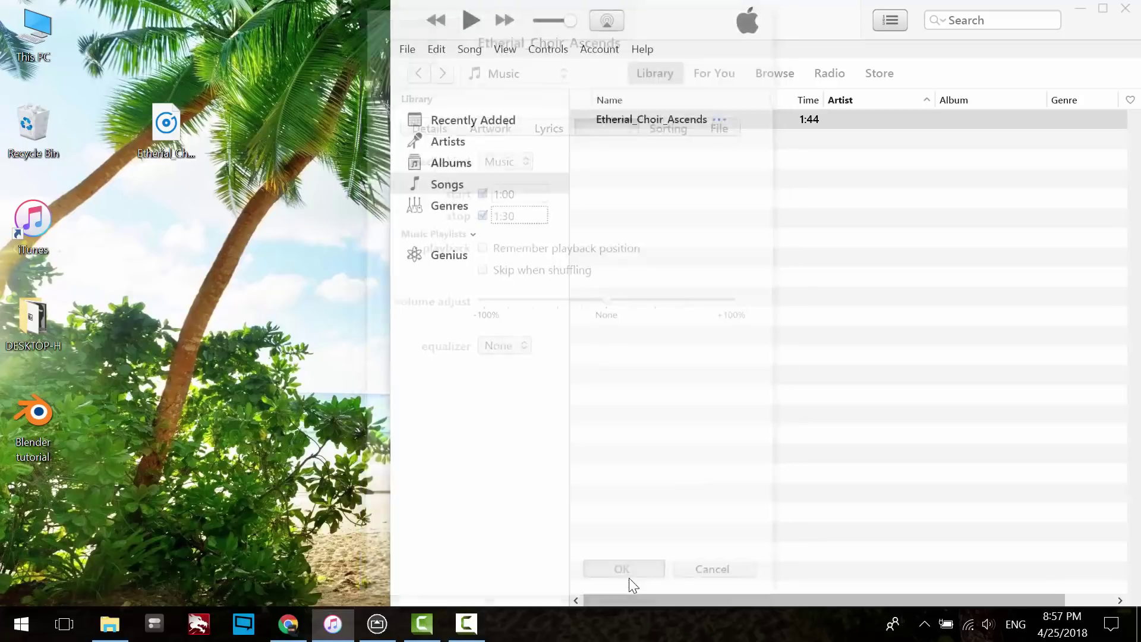
# Create an AAC version of the song and copy the new 0:30 version to the desktop.
pyautogui.click(408, 49)
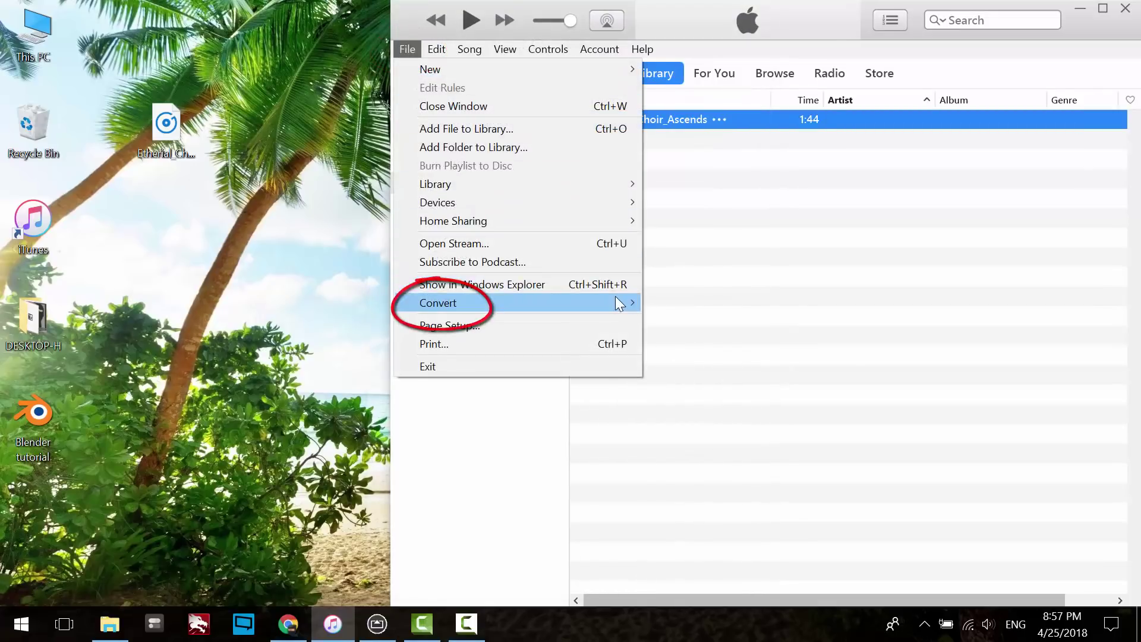
pyautogui.moveTo(618, 303)
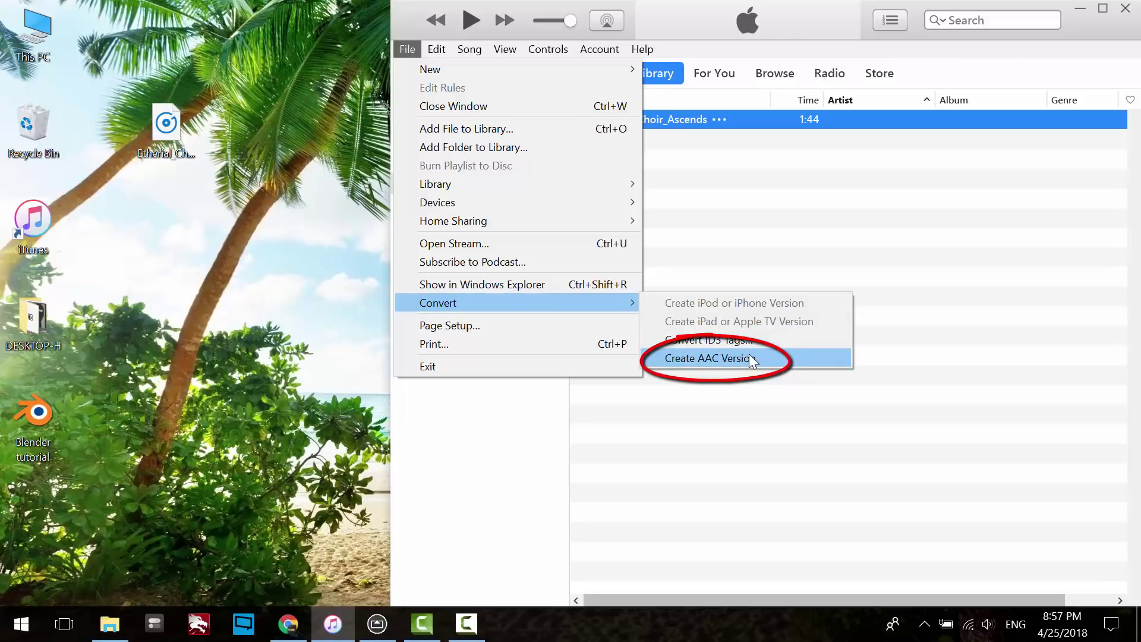
pyautogui.click(788, 359)
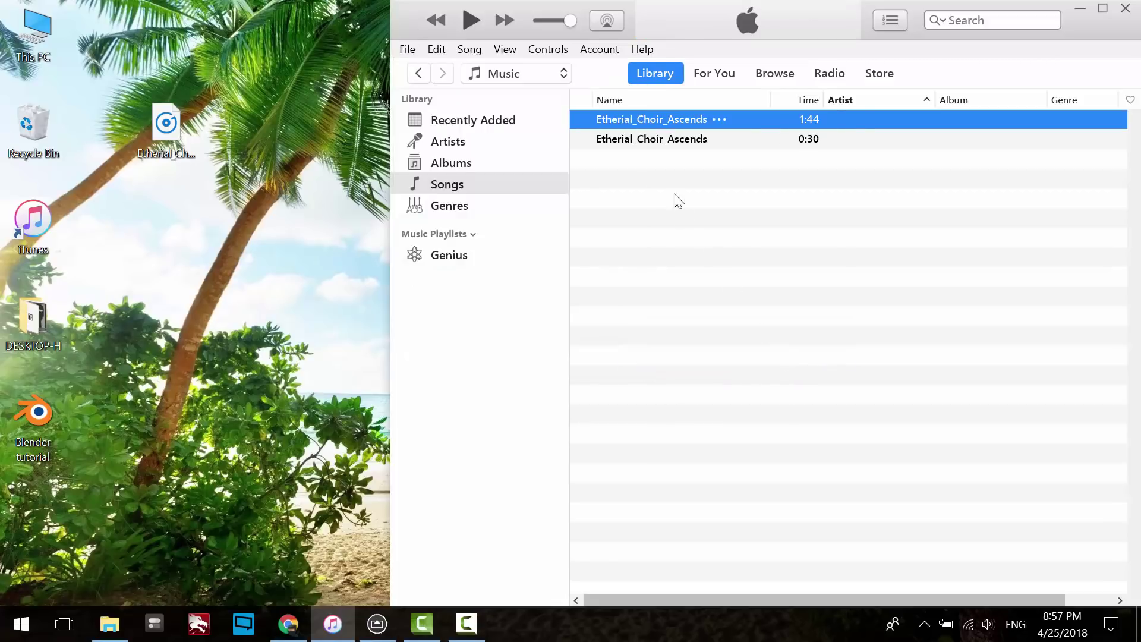
pyautogui.click(650, 140)
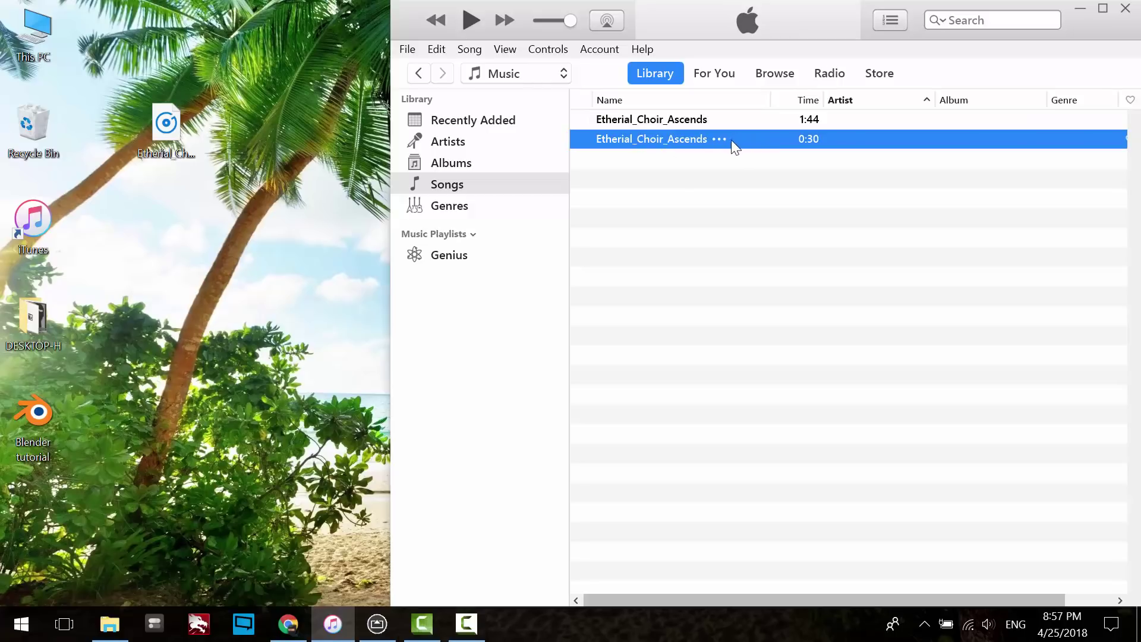
pyautogui.moveTo(701, 141); pyautogui.dragTo(224, 249)
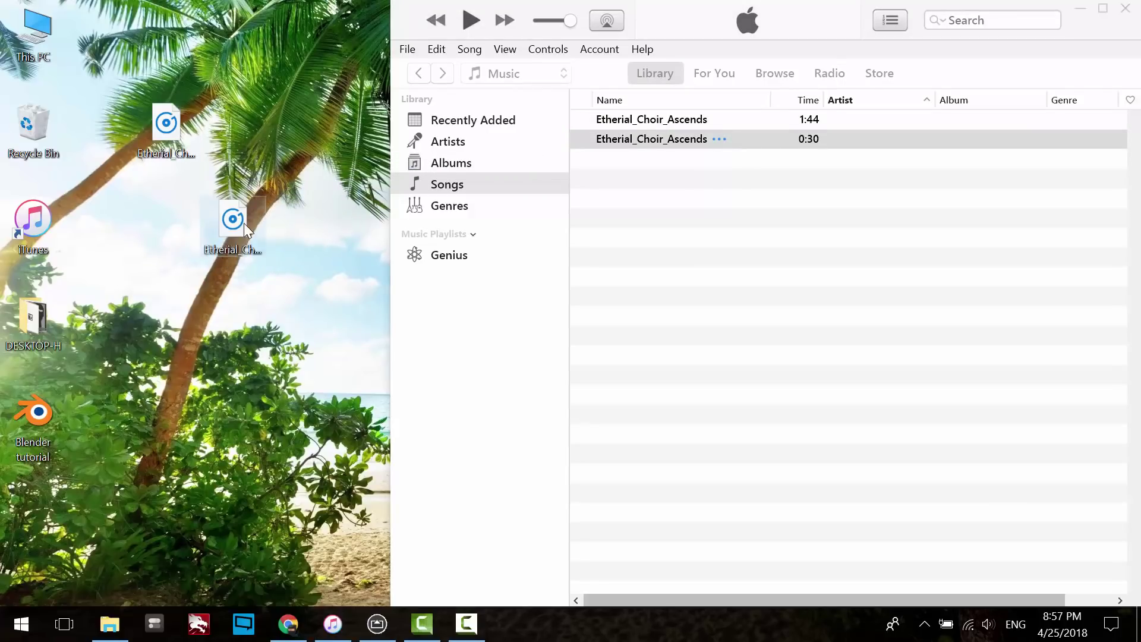
# Delete the original Etherial_Choir_Ascends MP3 file from the desktop, keeping the trimmed copy.
pyautogui.rightClick(171, 133)
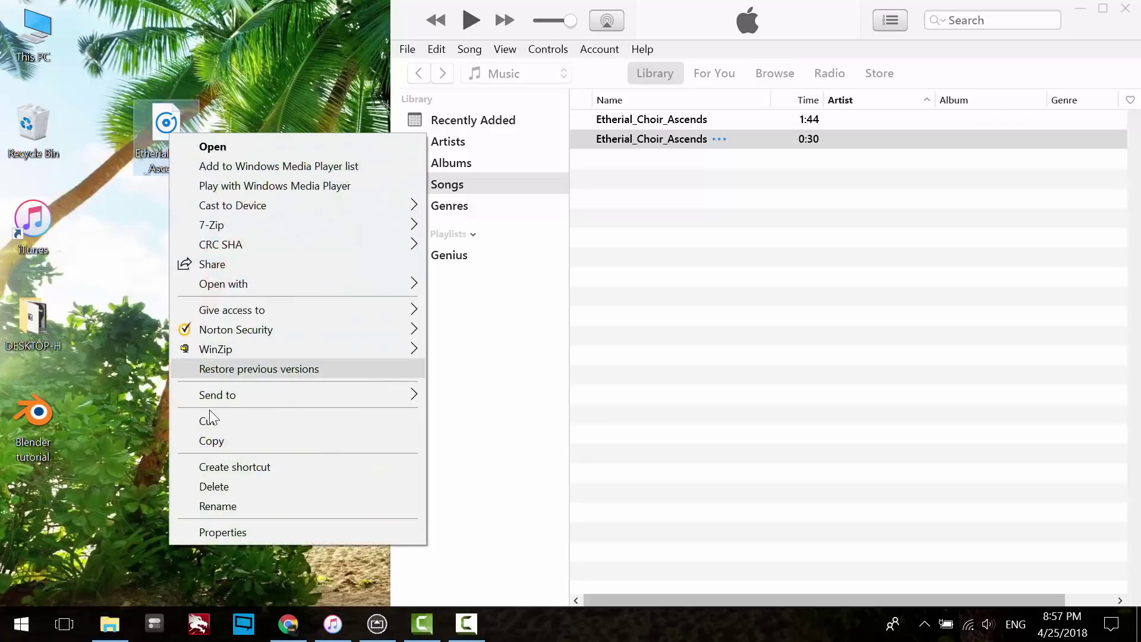
pyautogui.click(212, 486)
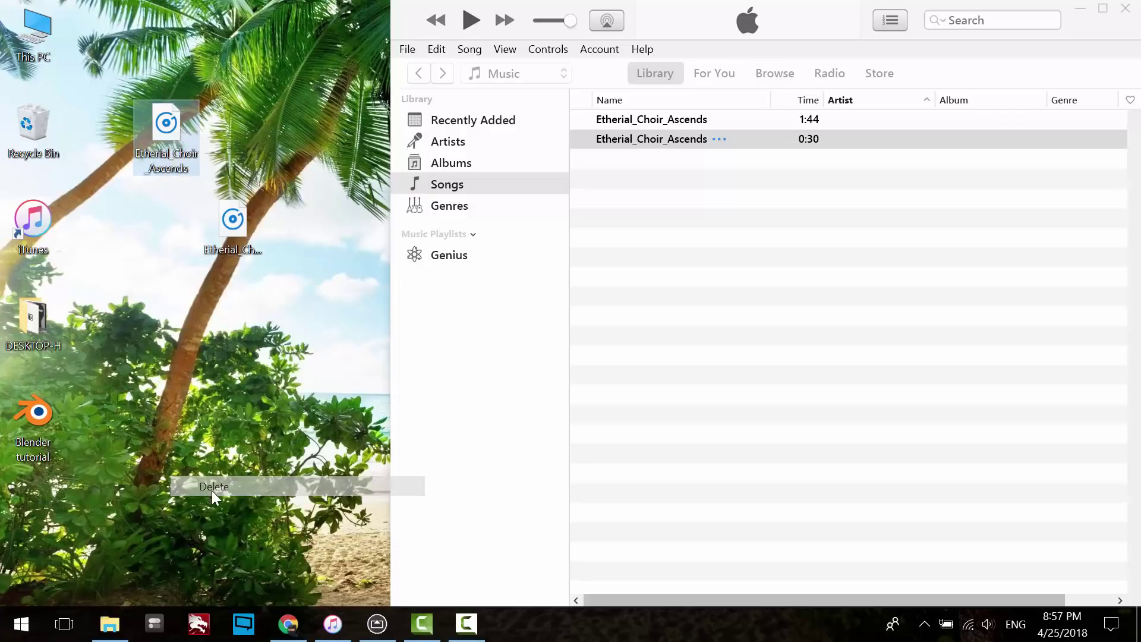
pyautogui.click(244, 229)
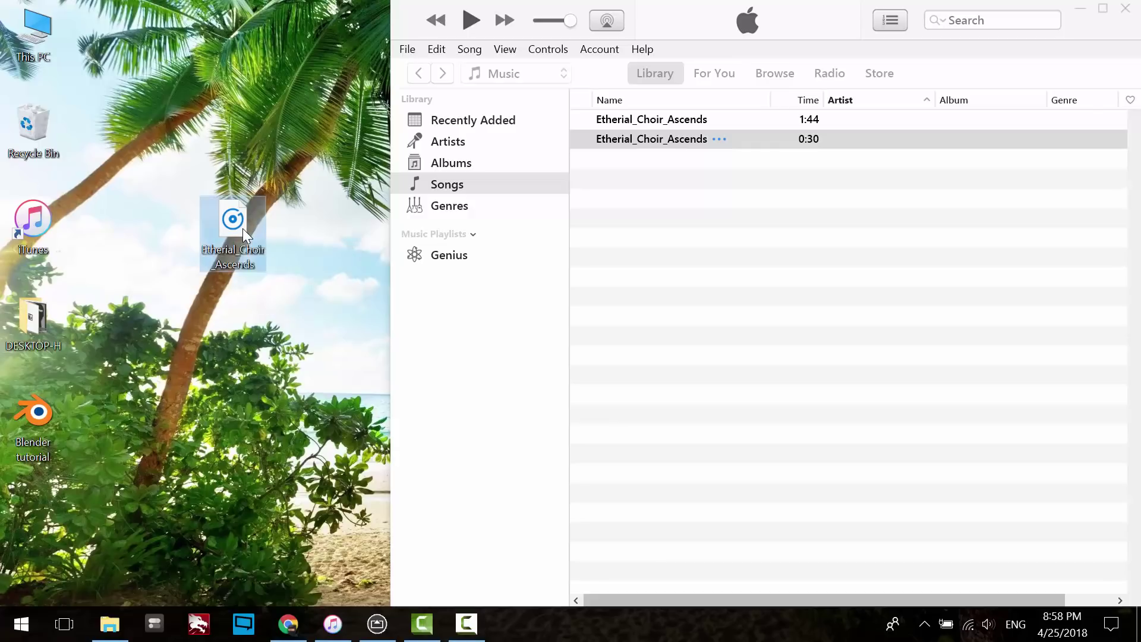
# Delete both Etherial_Choir_Ascends songs from the library and move their files to the Recycle Bin.
pyautogui.click(647, 119)
pyautogui.keyDown('shift'); pyautogui.click(655, 138); pyautogui.keyUp('shift')
pyautogui.rightClick(665, 123)
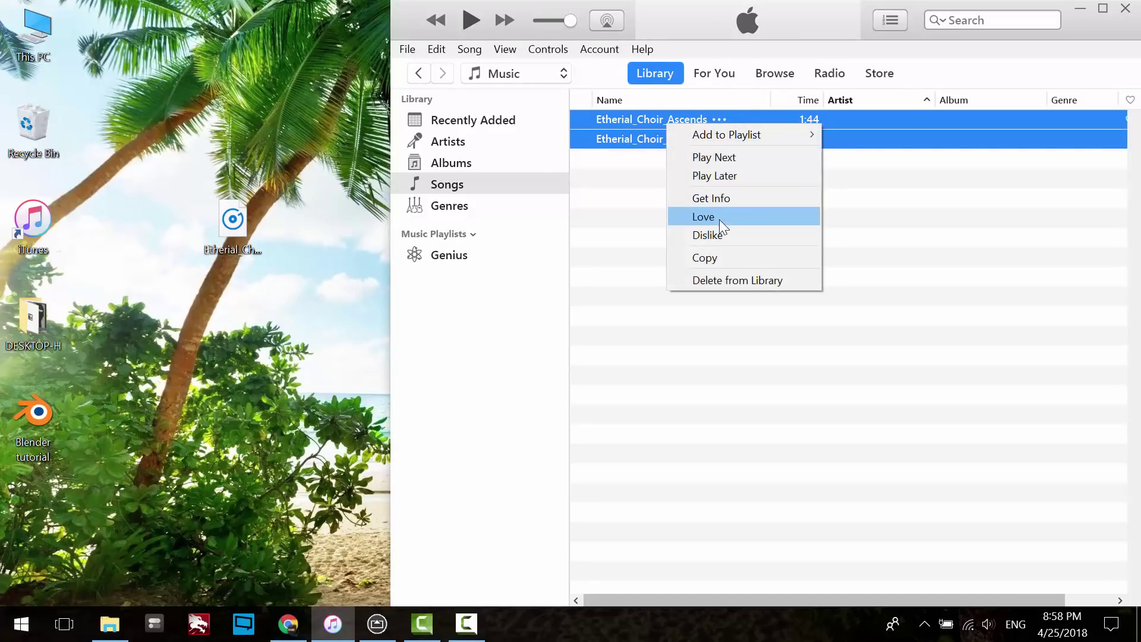
pyautogui.click(728, 282)
pyautogui.click(630, 286)
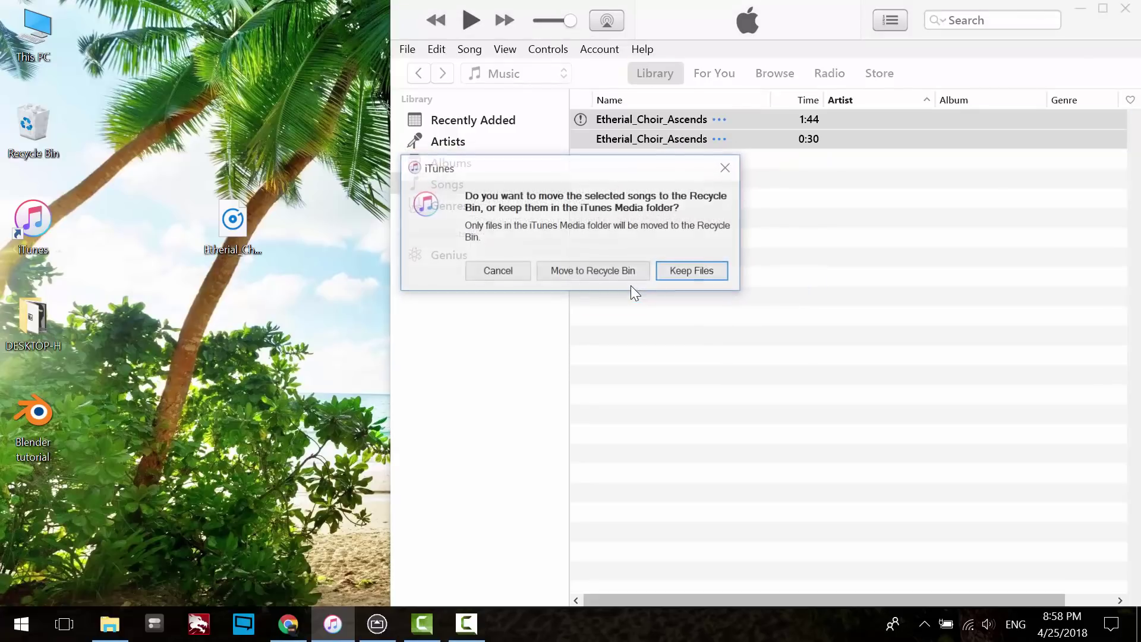
pyautogui.click(605, 268)
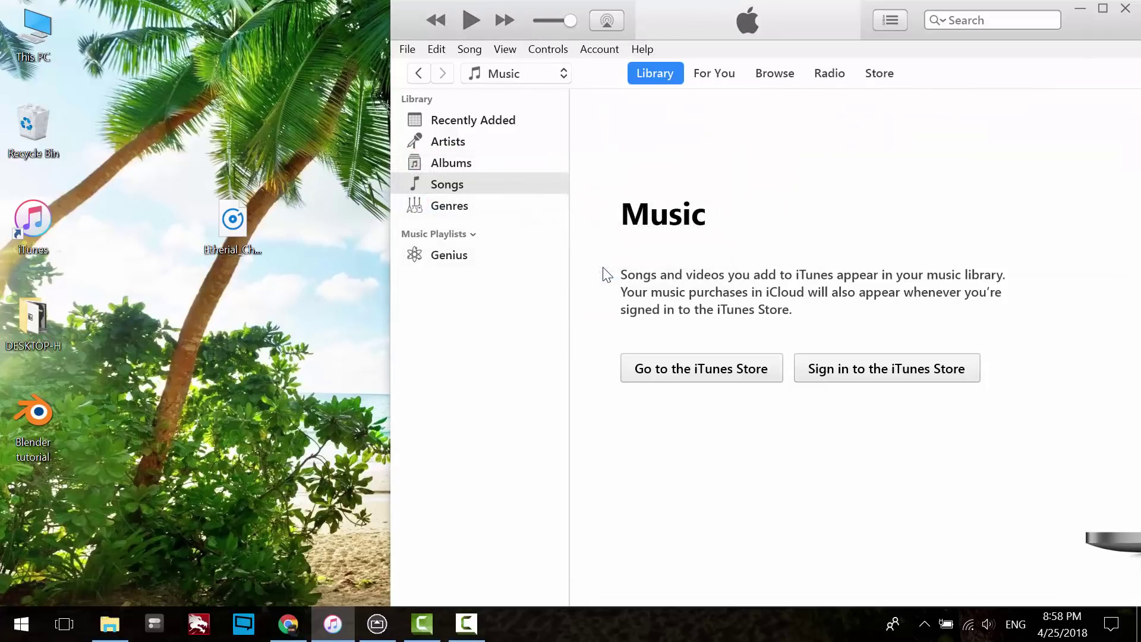
# Open the trimmed desktop file's name for editing and check whether it includes the file extension.
pyautogui.click(238, 226)
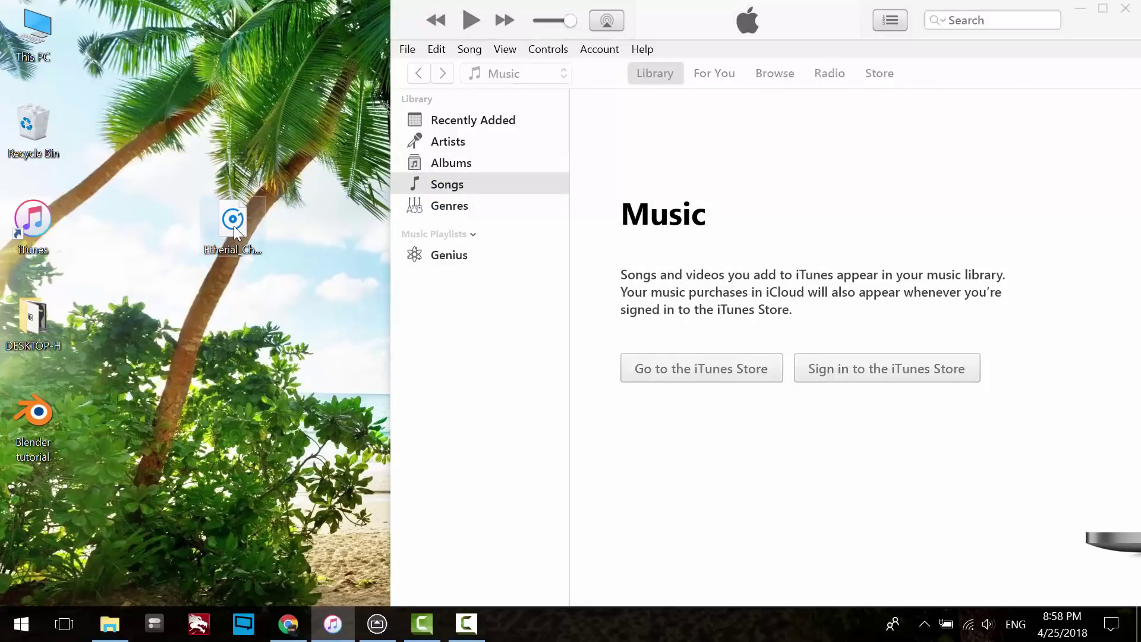
pyautogui.rightClick(236, 224)
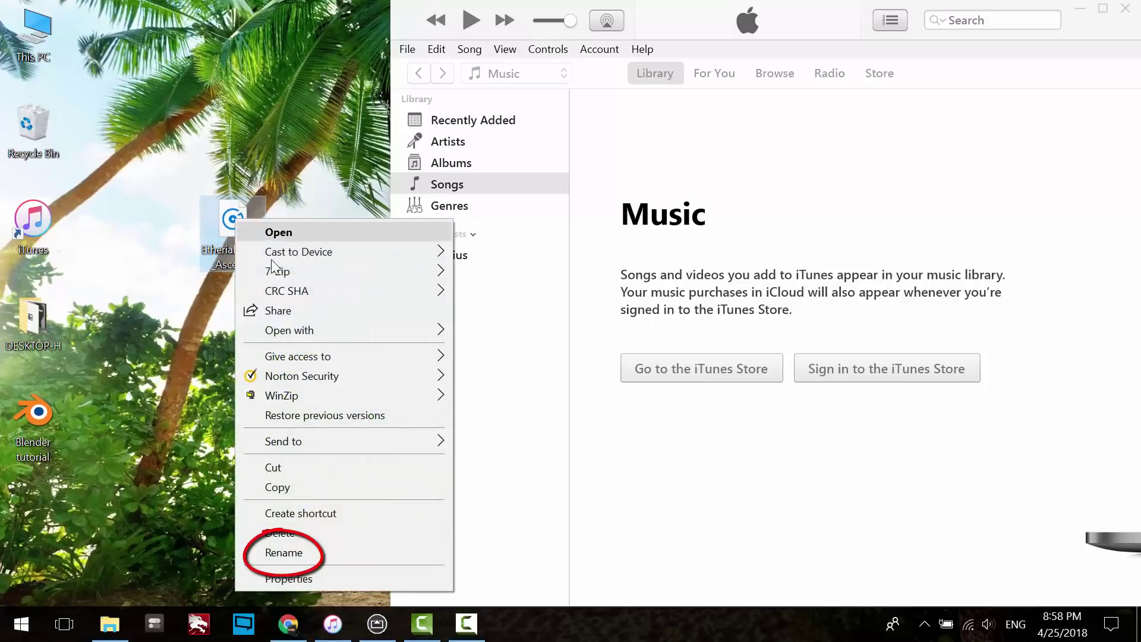
pyautogui.click(315, 548)
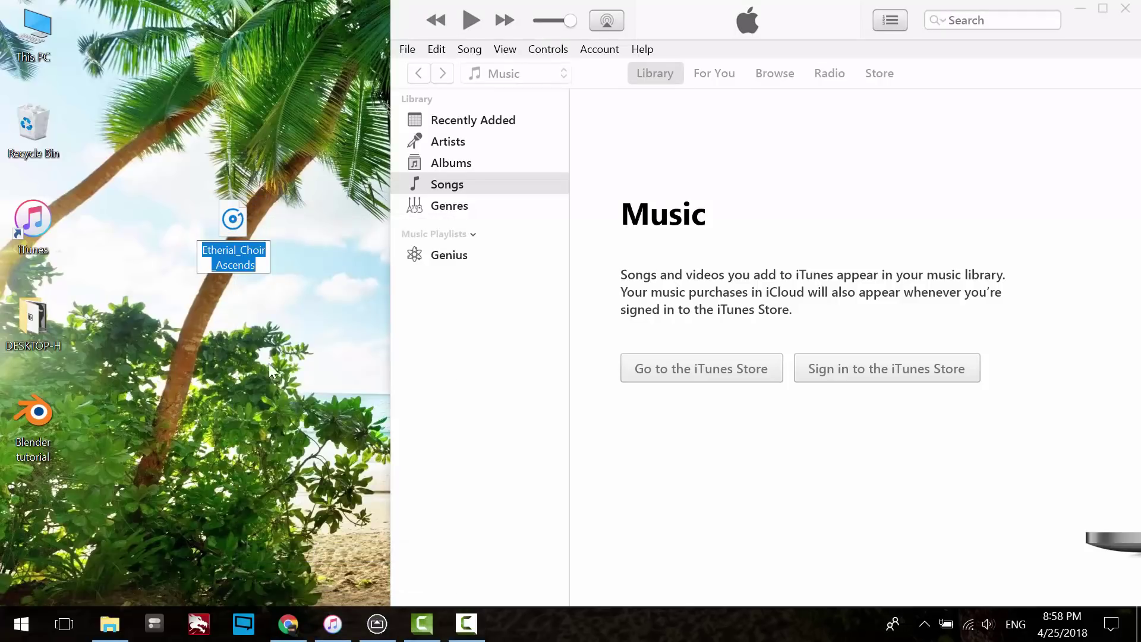
pyautogui.click(261, 266)
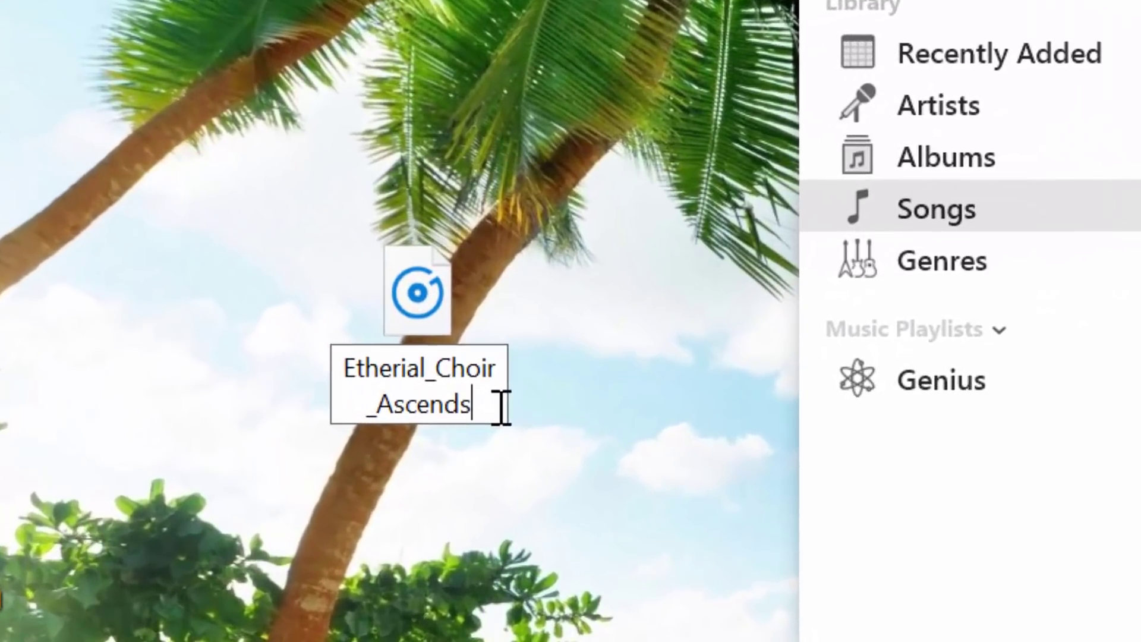
pyautogui.press('Return')
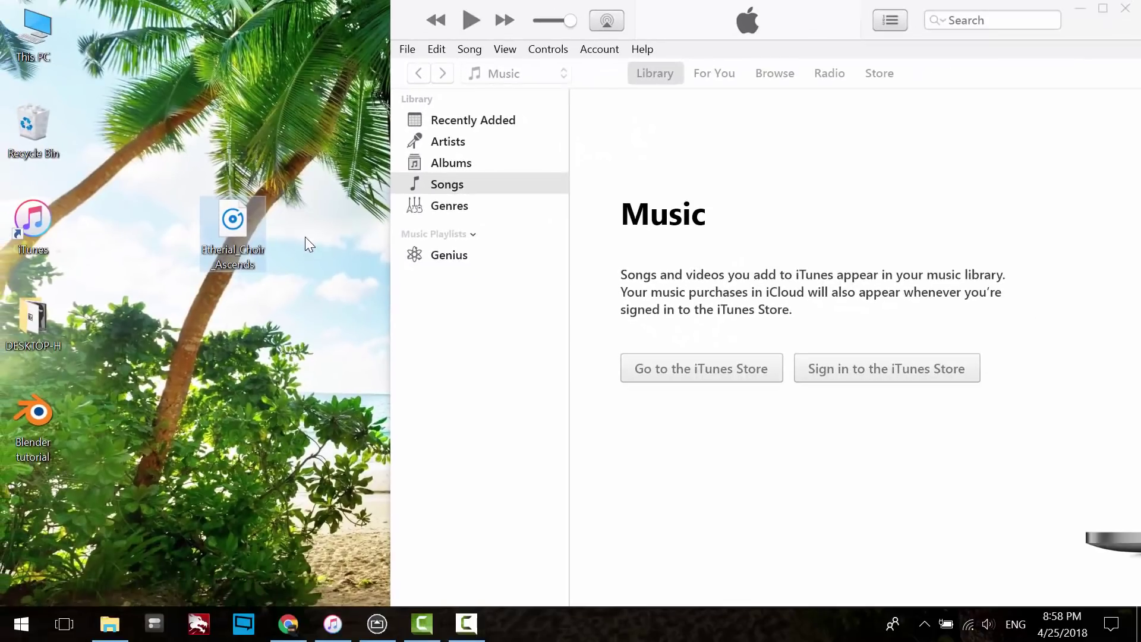
# Search Windows for "file options" and open File Explorer Options.
pyautogui.press('super')
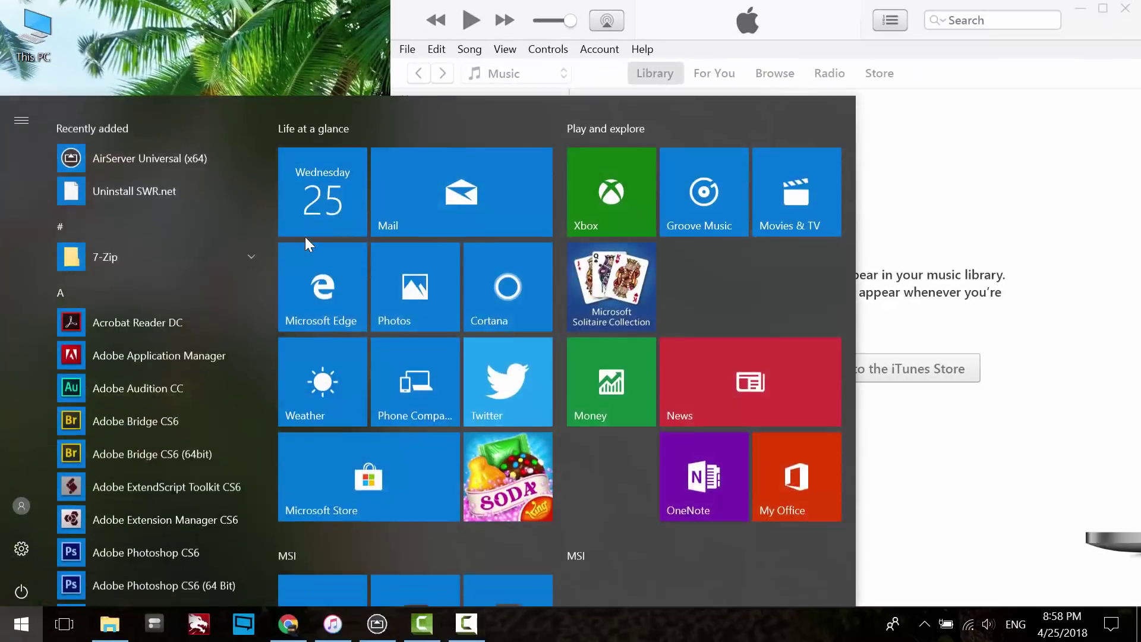
pyautogui.press('super+c')
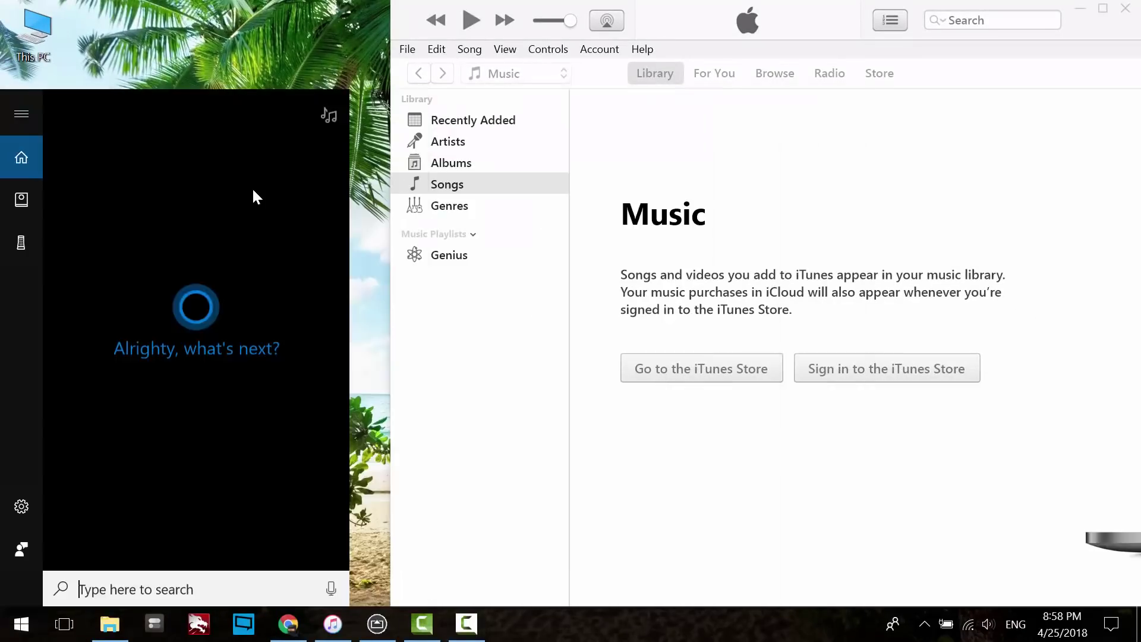
pyautogui.write('file')
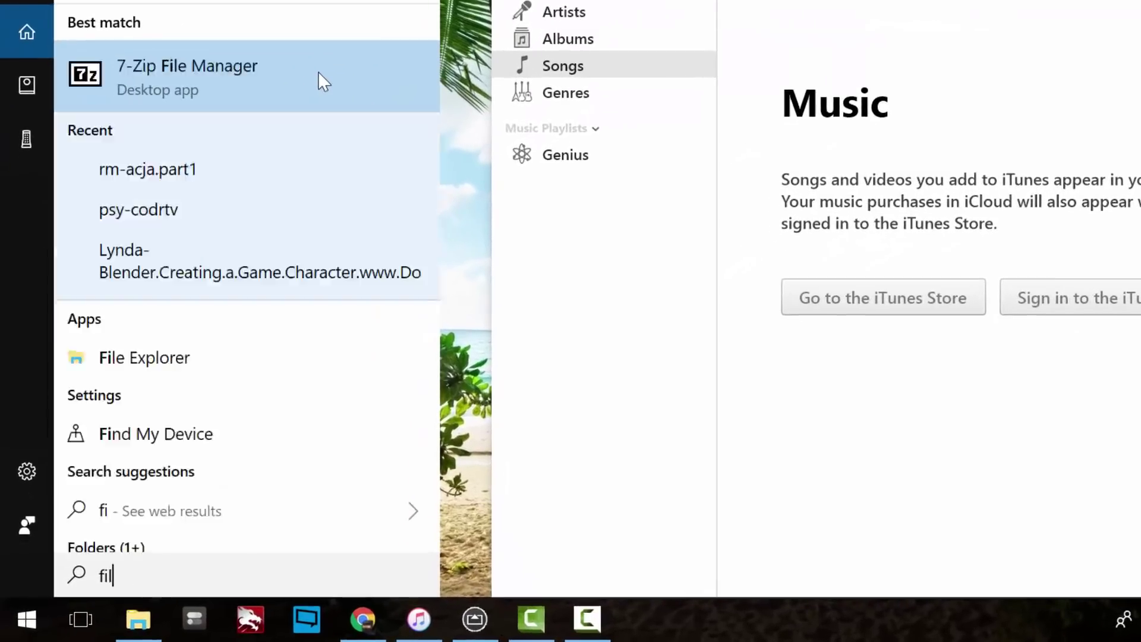
pyautogui.write(' options')
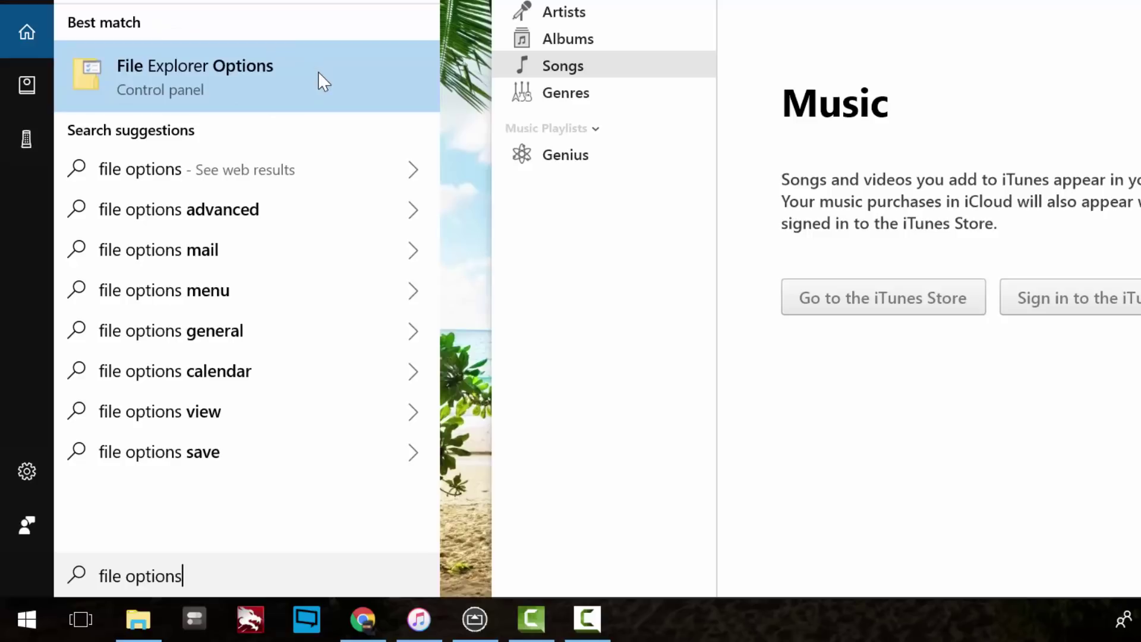
pyautogui.click(318, 71)
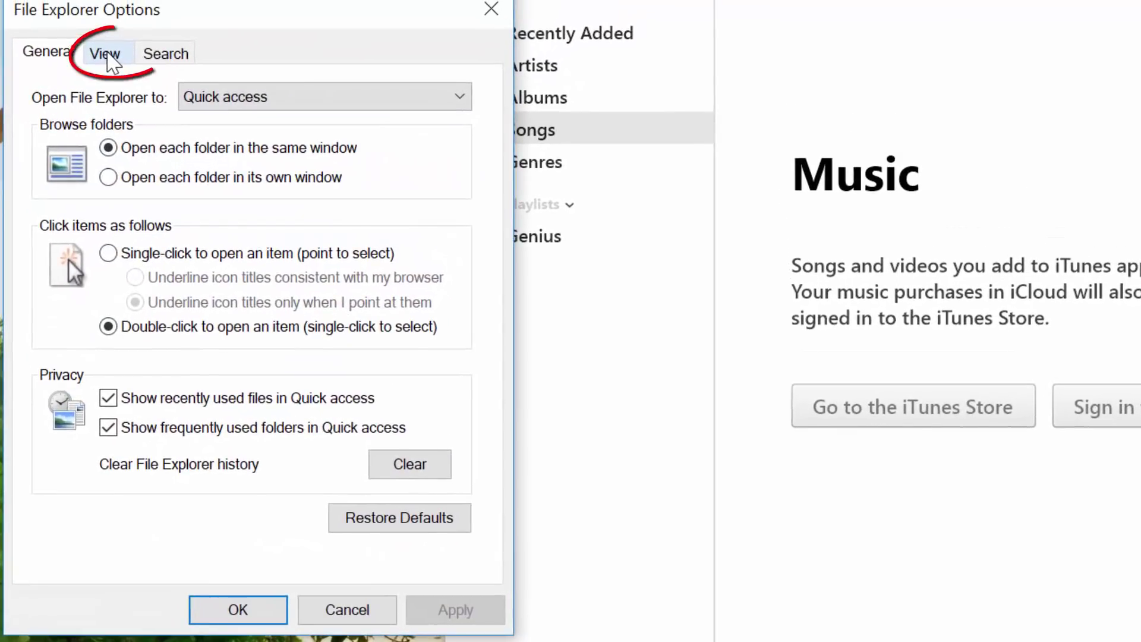
# Turn off hiding extensions for known file types in the advanced view settings and apply the change.
pyautogui.click(153, 31)
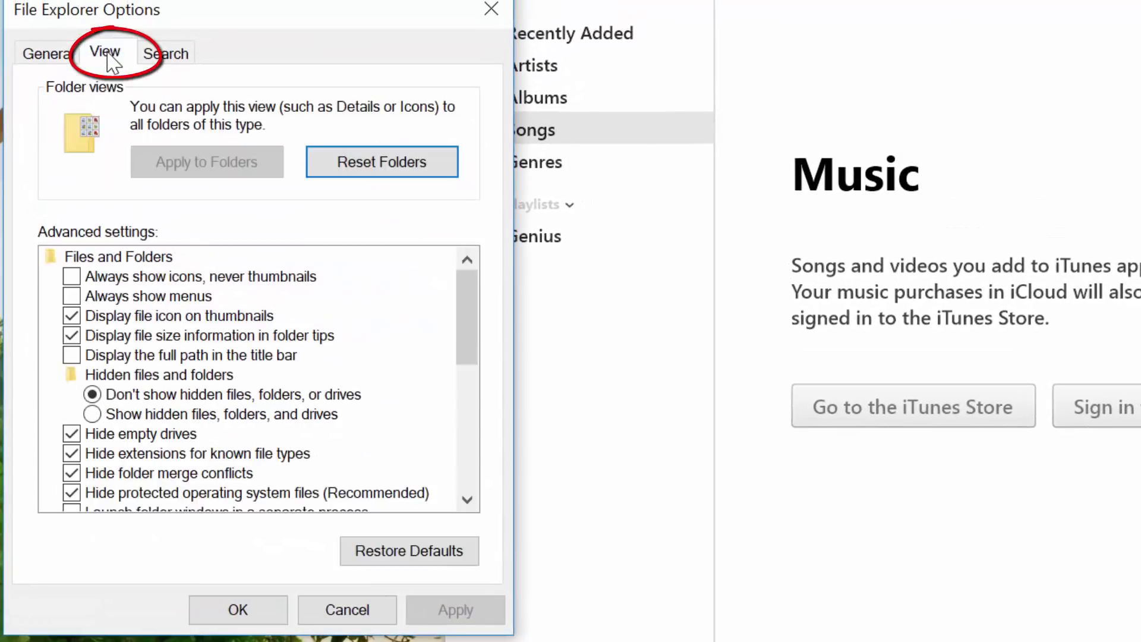
pyautogui.click(71, 453)
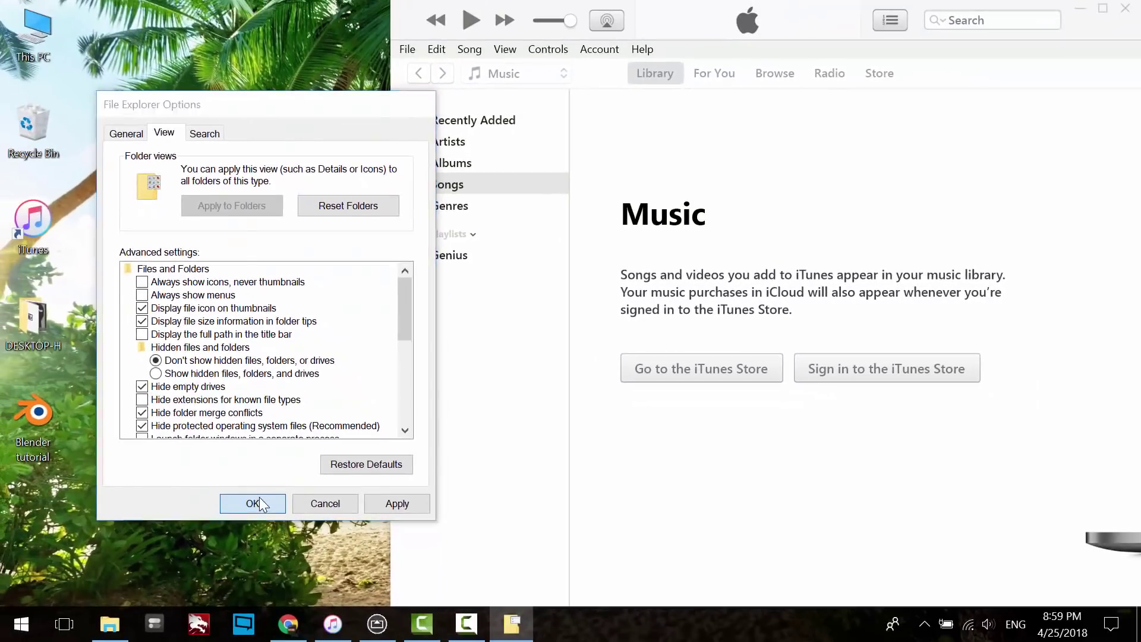
pyautogui.click(254, 503)
# Rename the Etherial_Choir_Ascends desktop file so its extension is .m4r, accepting the extension change.
pyautogui.click(246, 224)
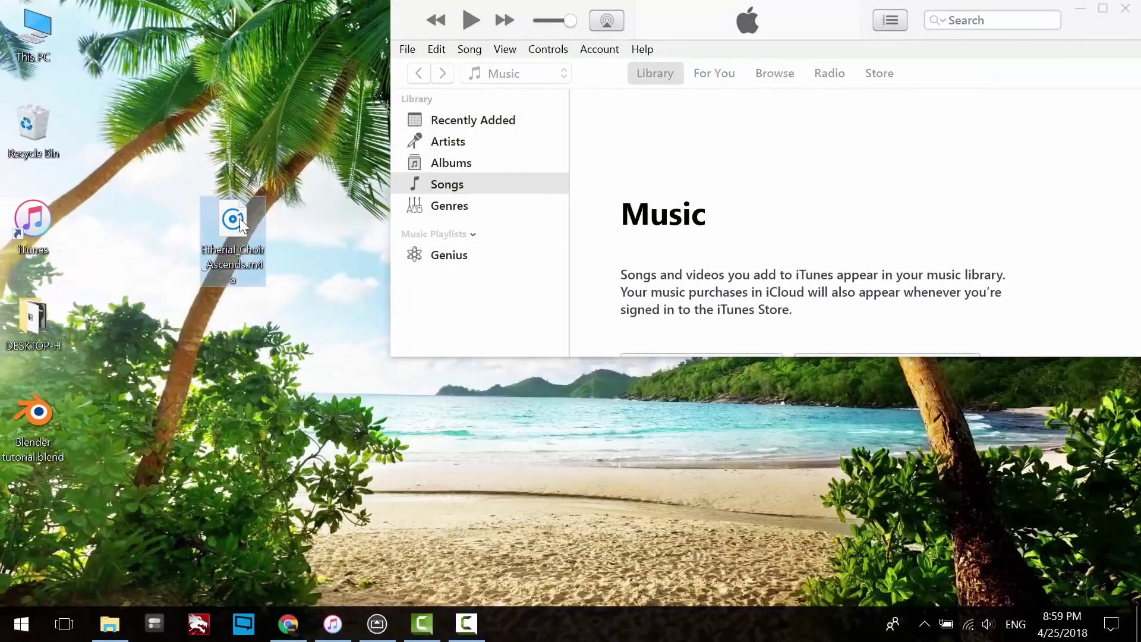
pyautogui.rightClick(240, 216)
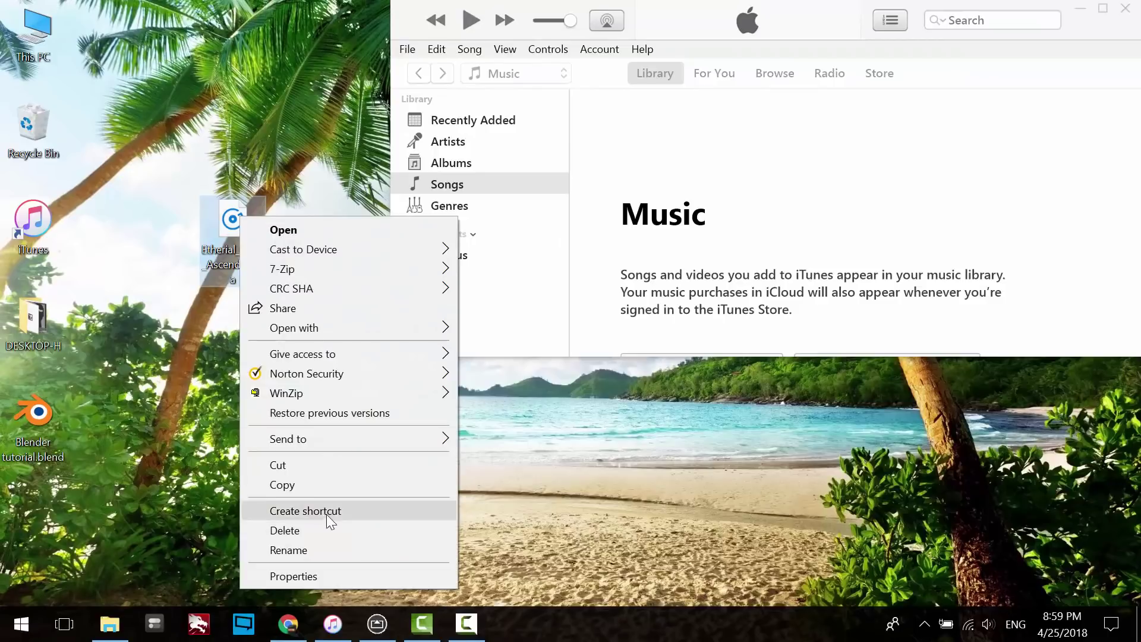
pyautogui.click(288, 550)
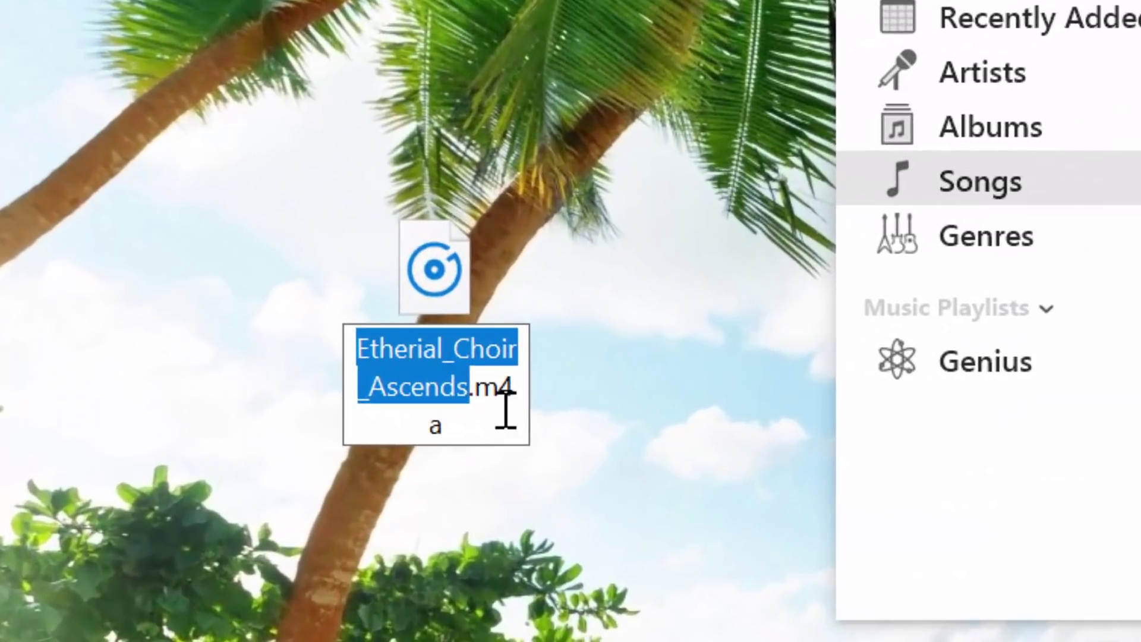
pyautogui.press('End')
pyautogui.moveTo(475, 388); pyautogui.dragTo(444, 445)
pyautogui.click(452, 426)
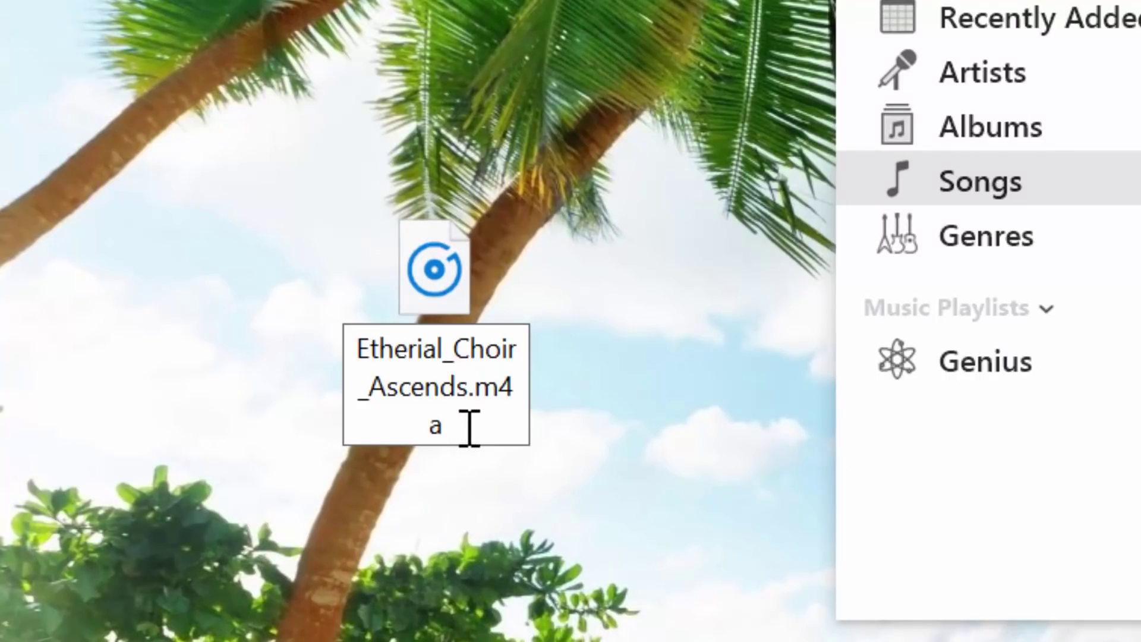
pyautogui.press('BackSpace')
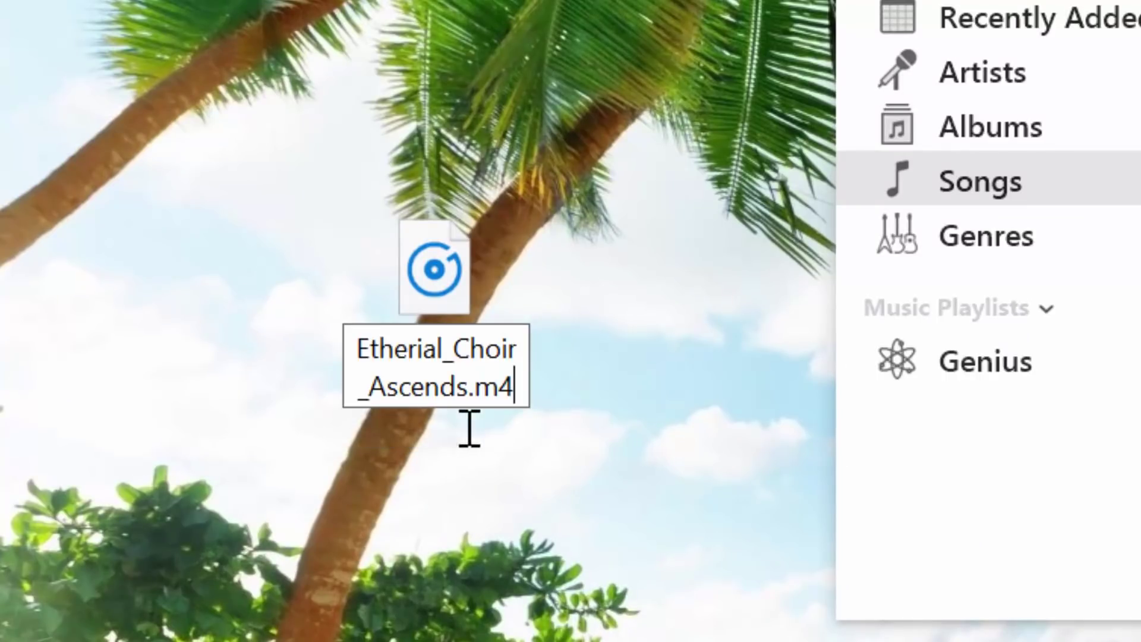
pyautogui.write('r')
pyautogui.press('Return')
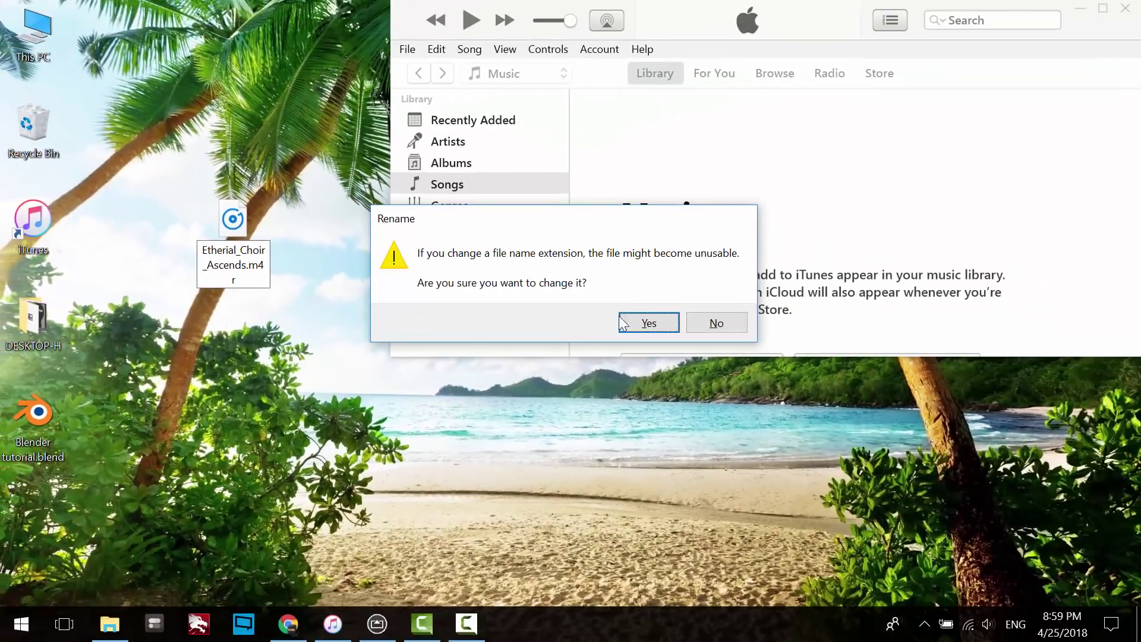
pyautogui.click(638, 322)
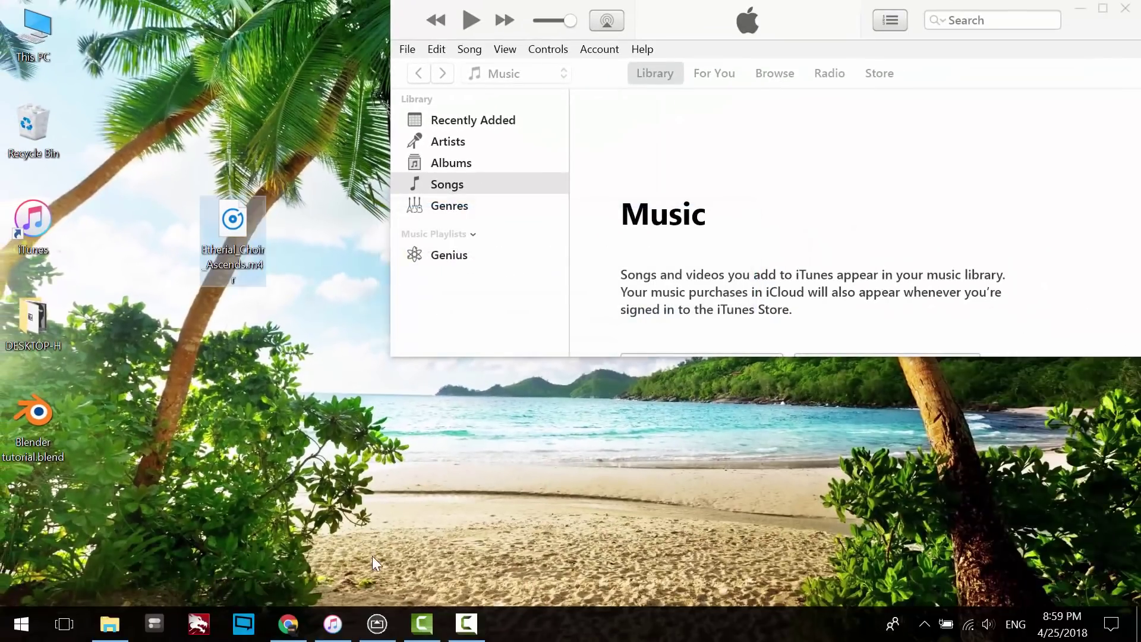
# Show AirServer's iPad mirror and arrange the iTunes window beside it, with the .m4r file on a clear part of the desktop.
pyautogui.click(377, 623)
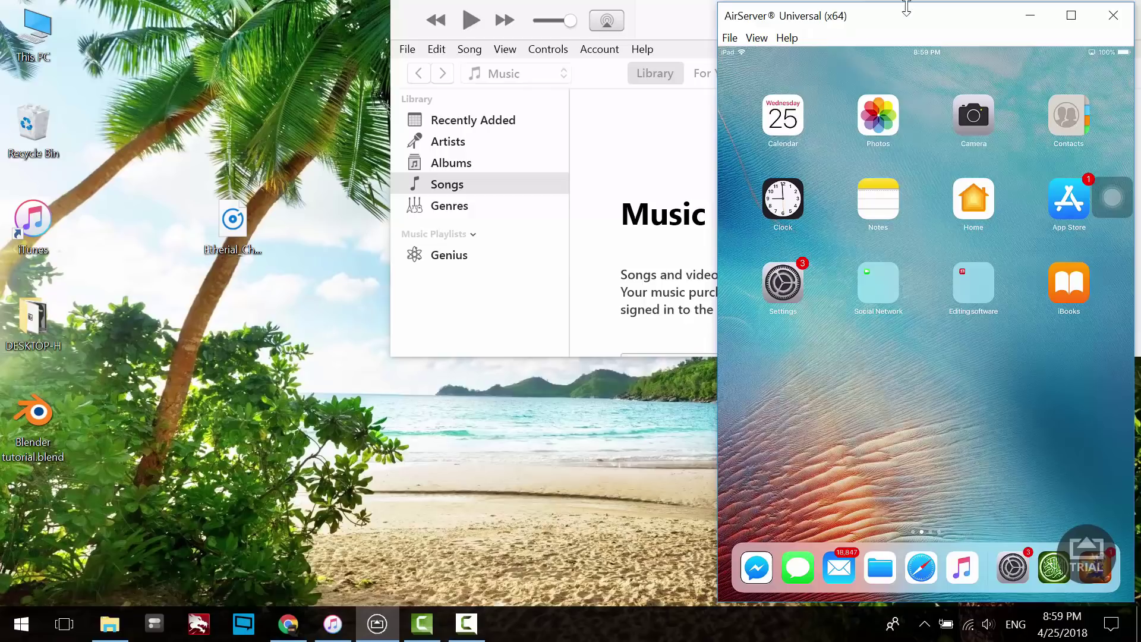
pyautogui.click(621, 34)
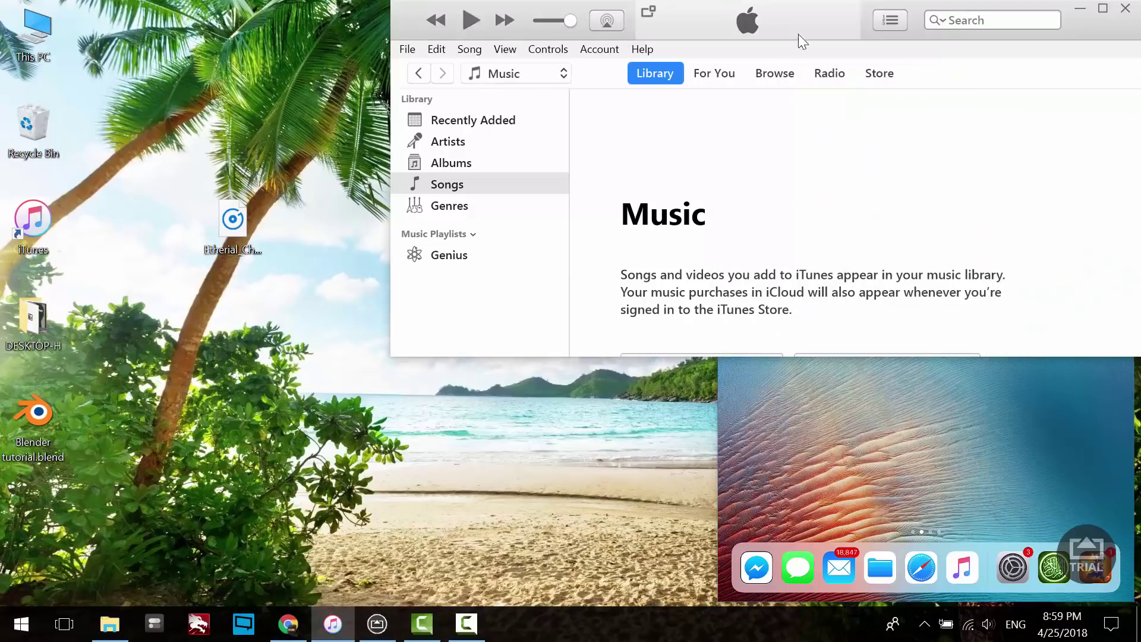
pyautogui.moveTo(1090, 21); pyautogui.dragTo(763, 47)
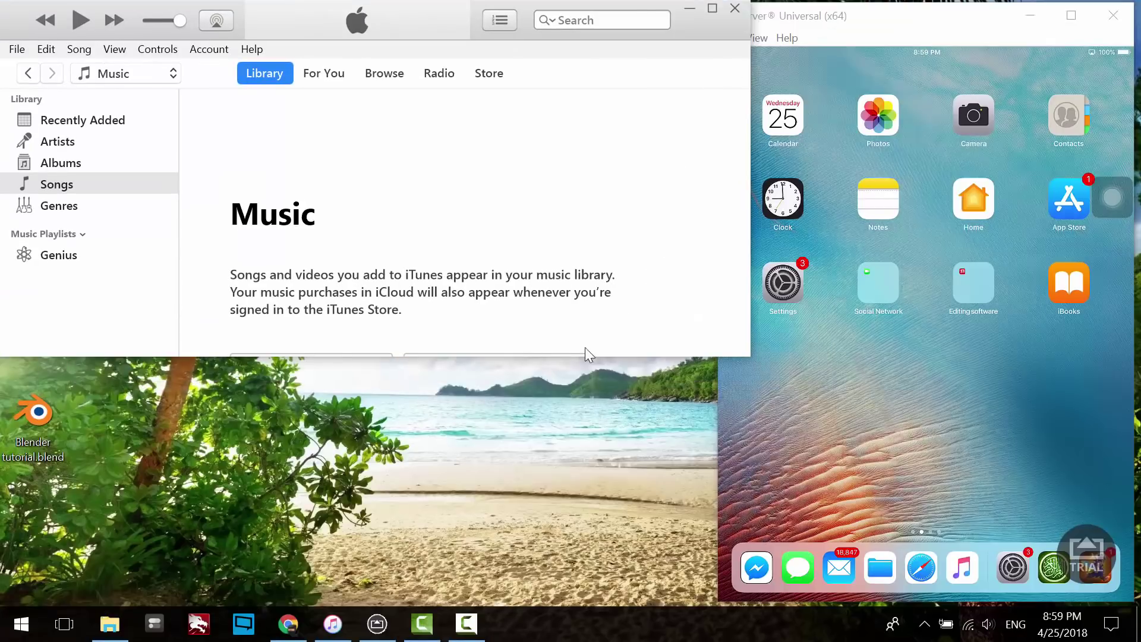
pyautogui.moveTo(676, 46); pyautogui.dragTo(1025, 103)
pyautogui.moveTo(321, 352); pyautogui.dragTo(434, 513)
pyautogui.click(1047, 127)
pyautogui.moveTo(1014, 103); pyautogui.dragTo(699, 30)
pyautogui.click(848, 404)
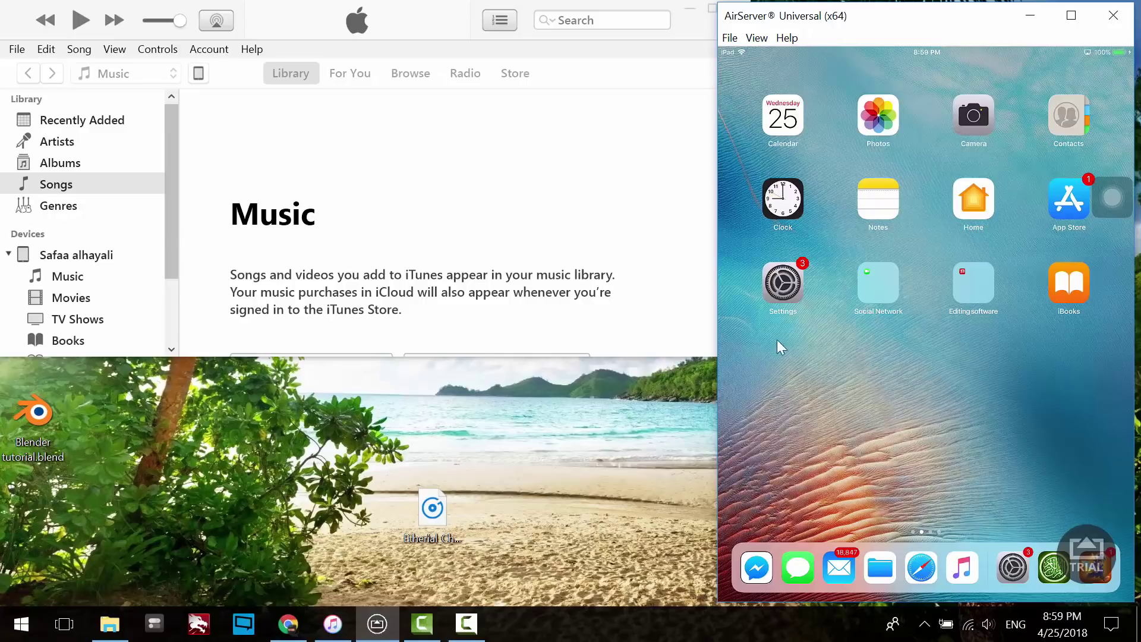
# Switch to iTunes and open the Tones list of the connected iPad.
pyautogui.click(89, 260)
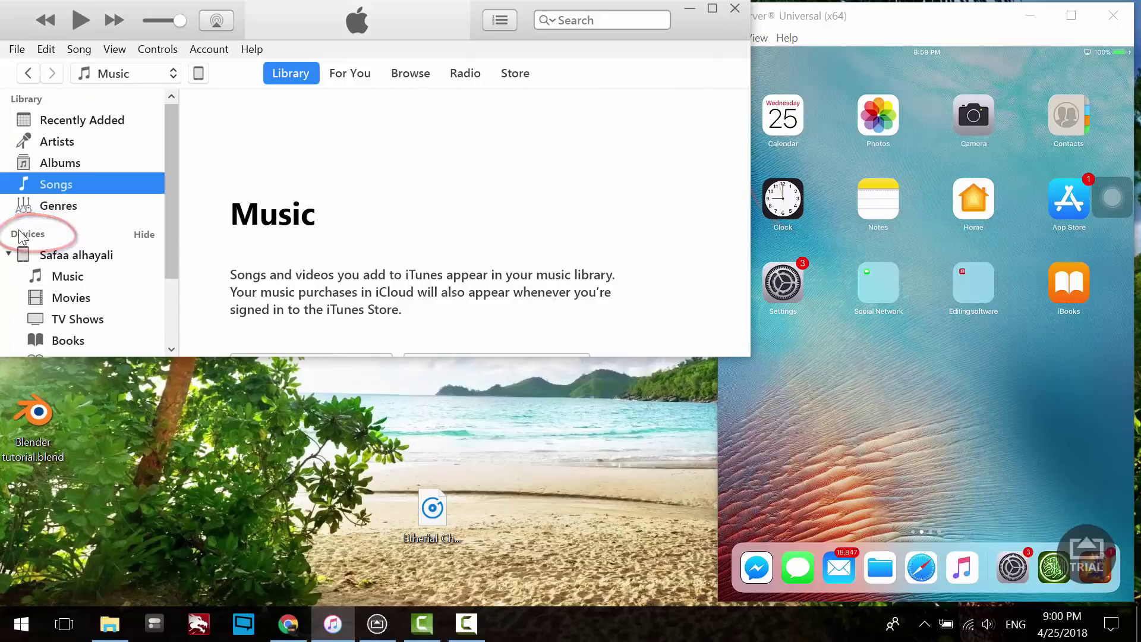
pyautogui.moveTo(170, 156); pyautogui.dragTo(160, 216)
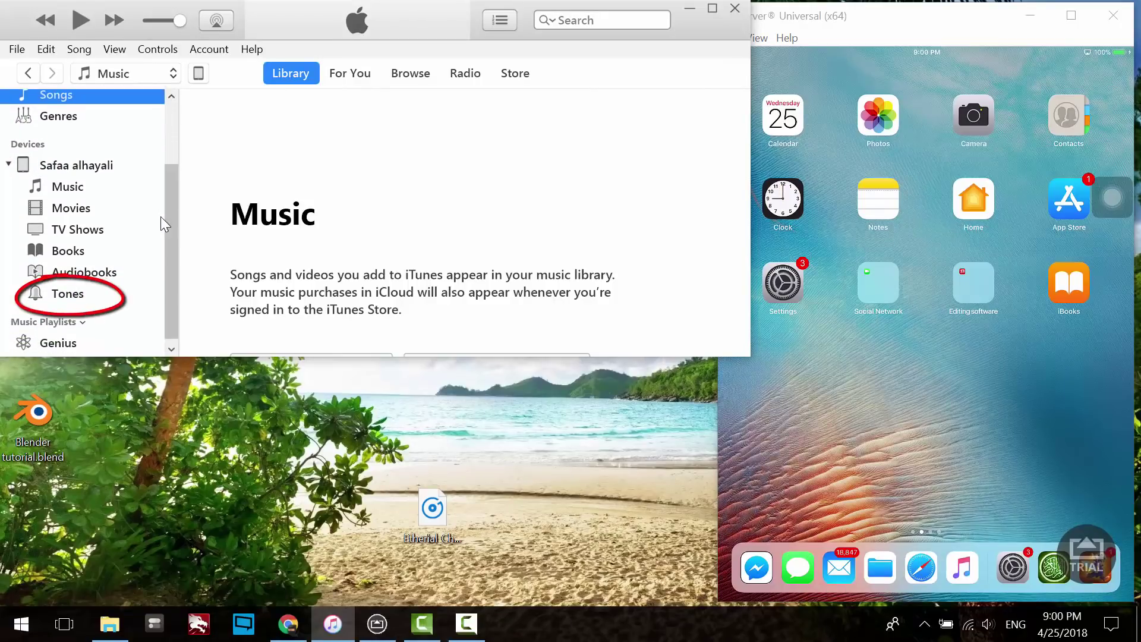
pyautogui.click(65, 297)
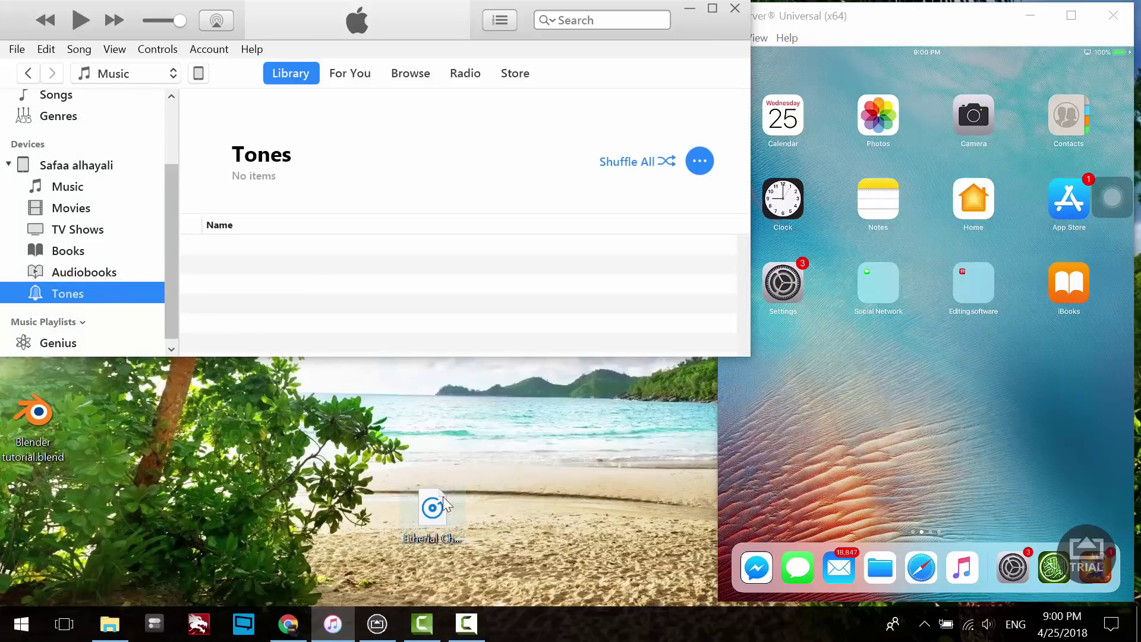
# Add the Etherial_Choir_Ascends .m4r file from the desktop to the iPad's Tones list and select the added tone.
pyautogui.click(437, 520)
pyautogui.moveTo(428, 526); pyautogui.dragTo(340, 284)
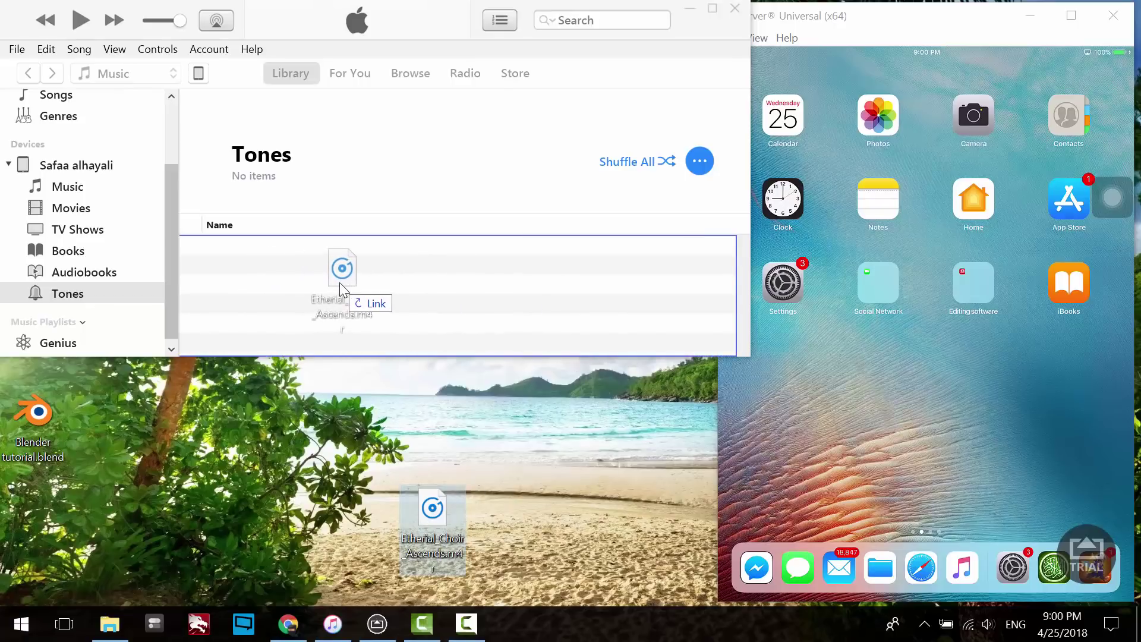
pyautogui.moveTo(340, 283); pyautogui.dragTo(341, 286)
pyautogui.click(290, 248)
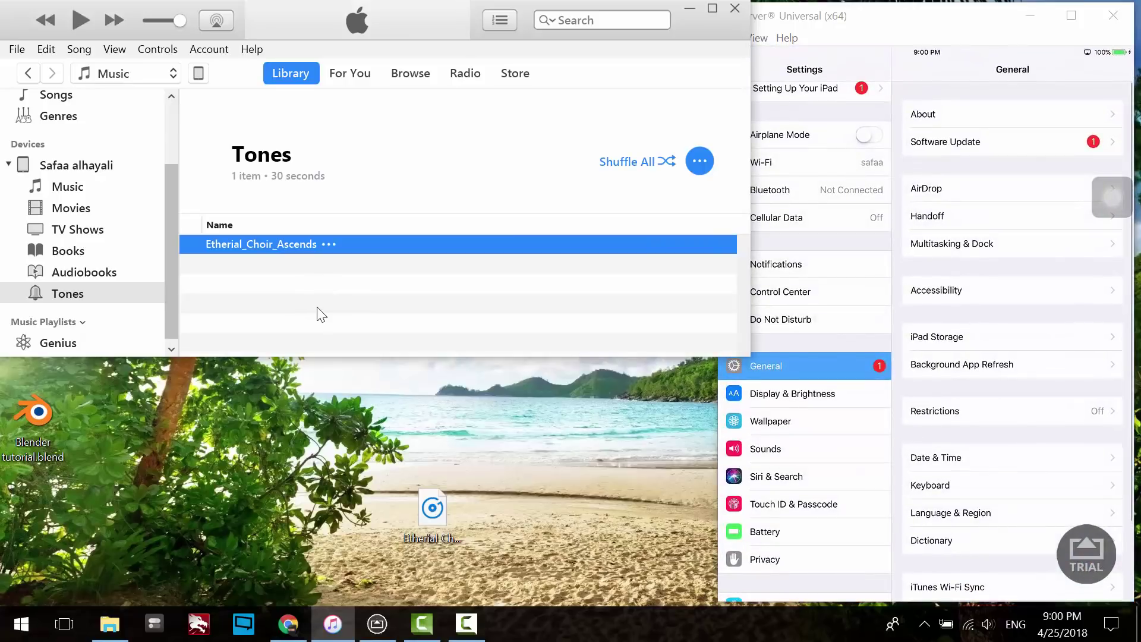
# Switch to AirServer to view the Ringtone entry in the iPad's Sounds settings.
pyautogui.click(859, 33)
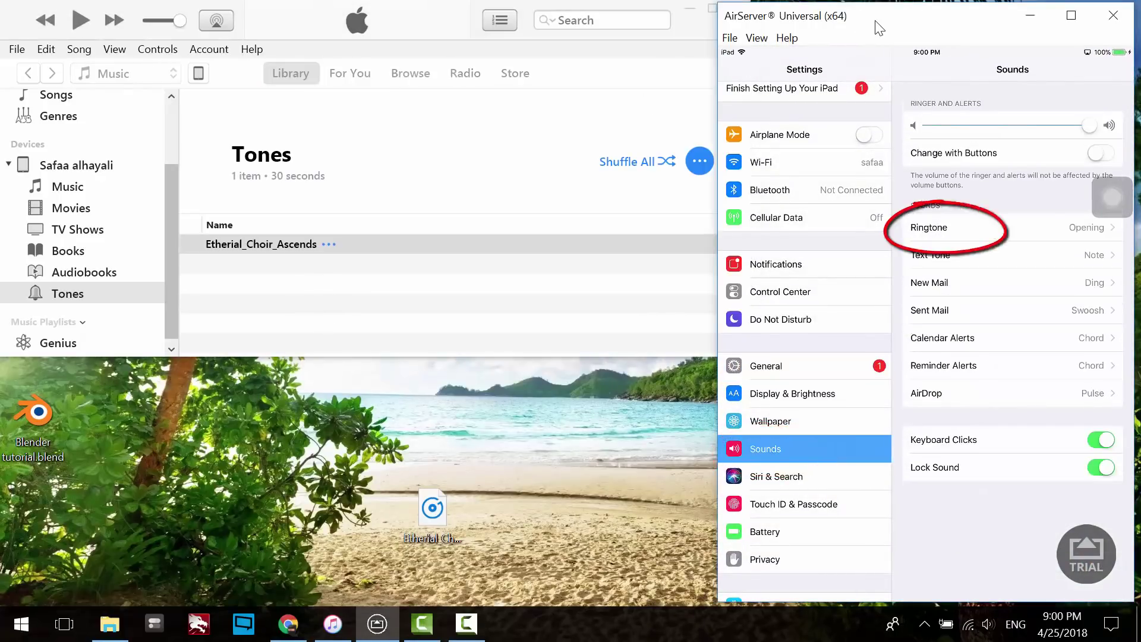